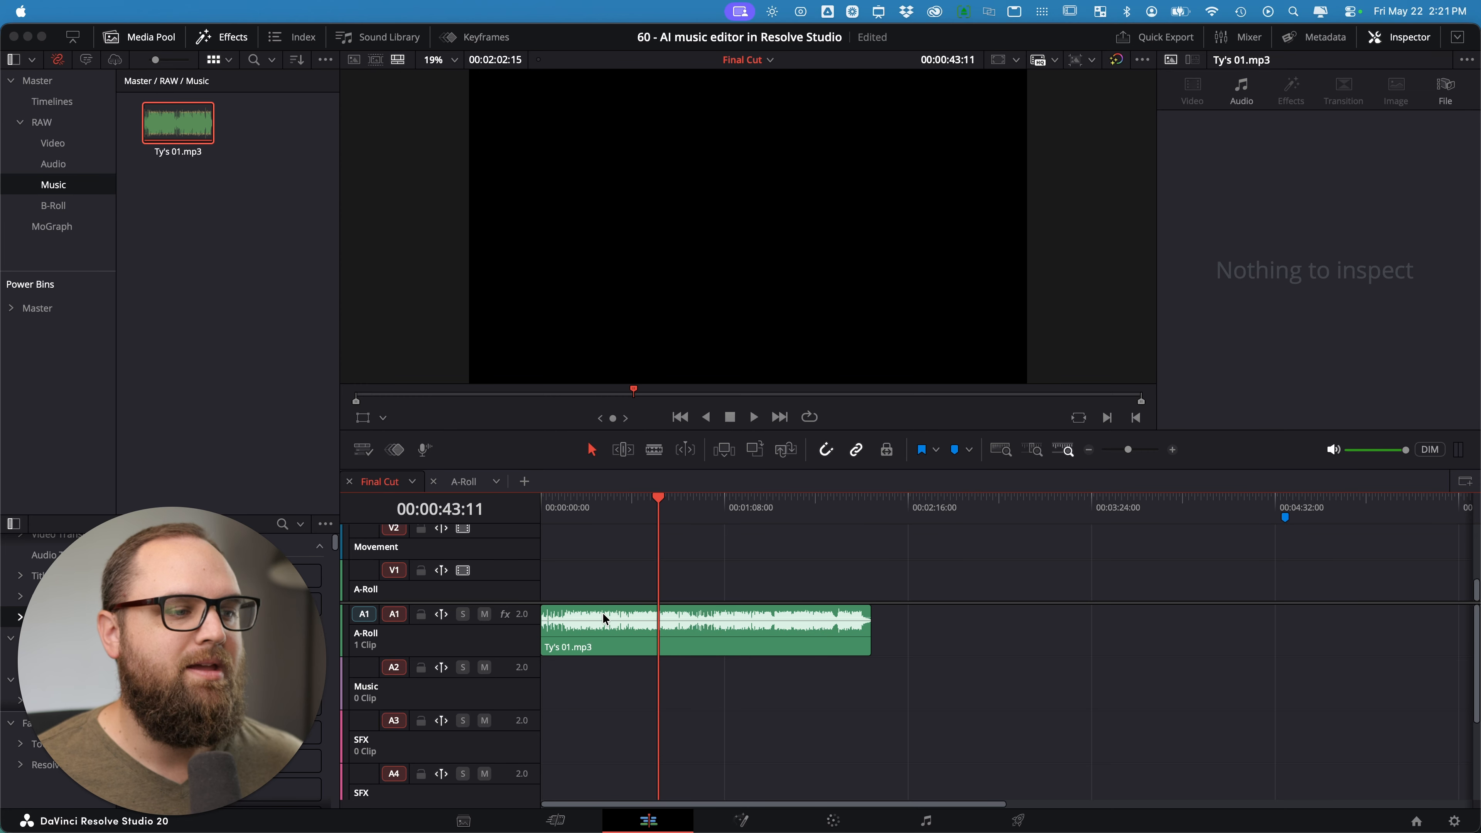
Step: Play a short section of the Ty's 01.mp3 music from about 00:00:13 and locate the blue marker near 00:04:36
drag(589, 514, 576, 521)
key(space)
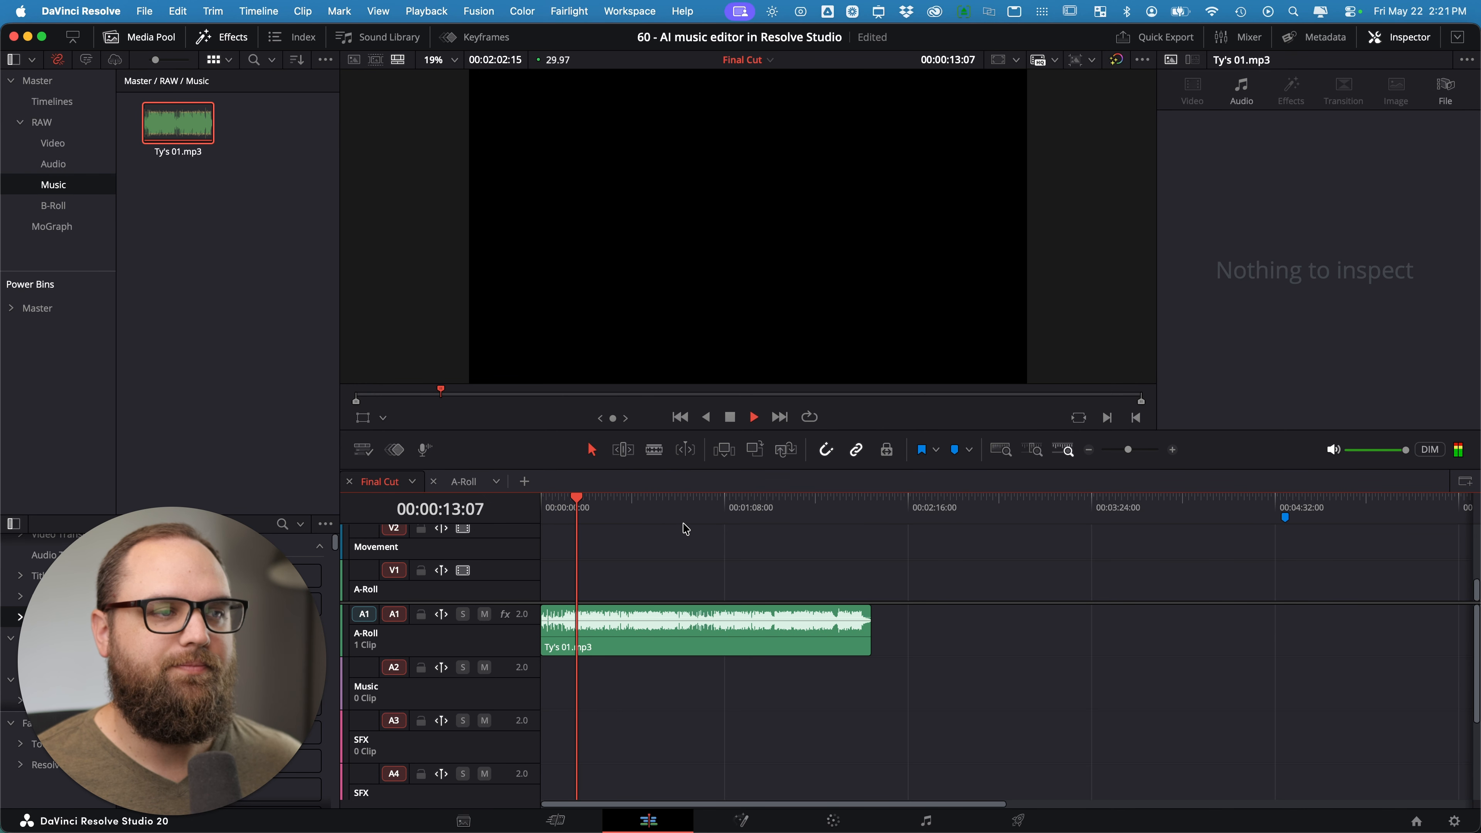
key(space)
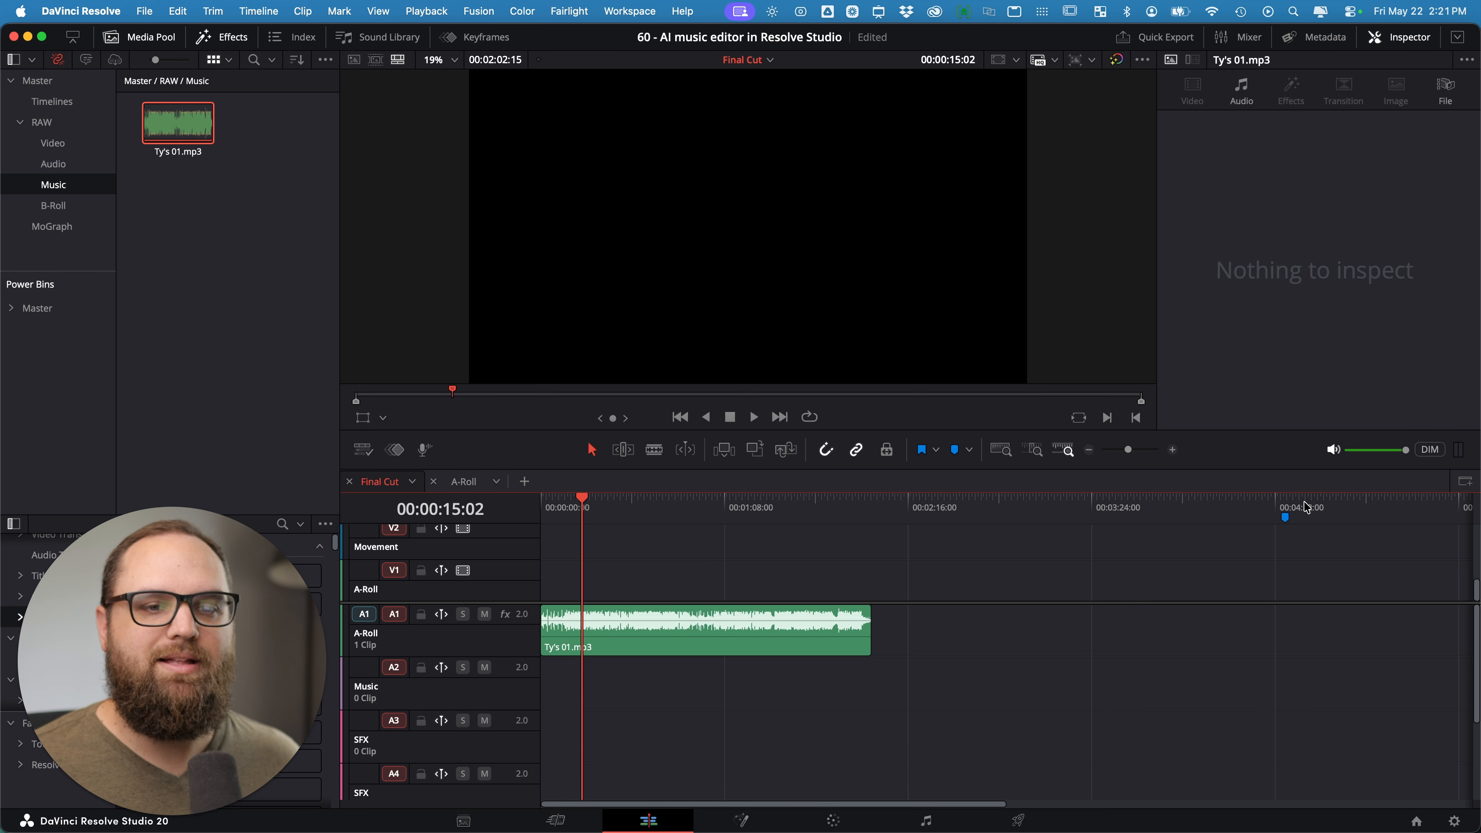
mouse_move(1287, 521)
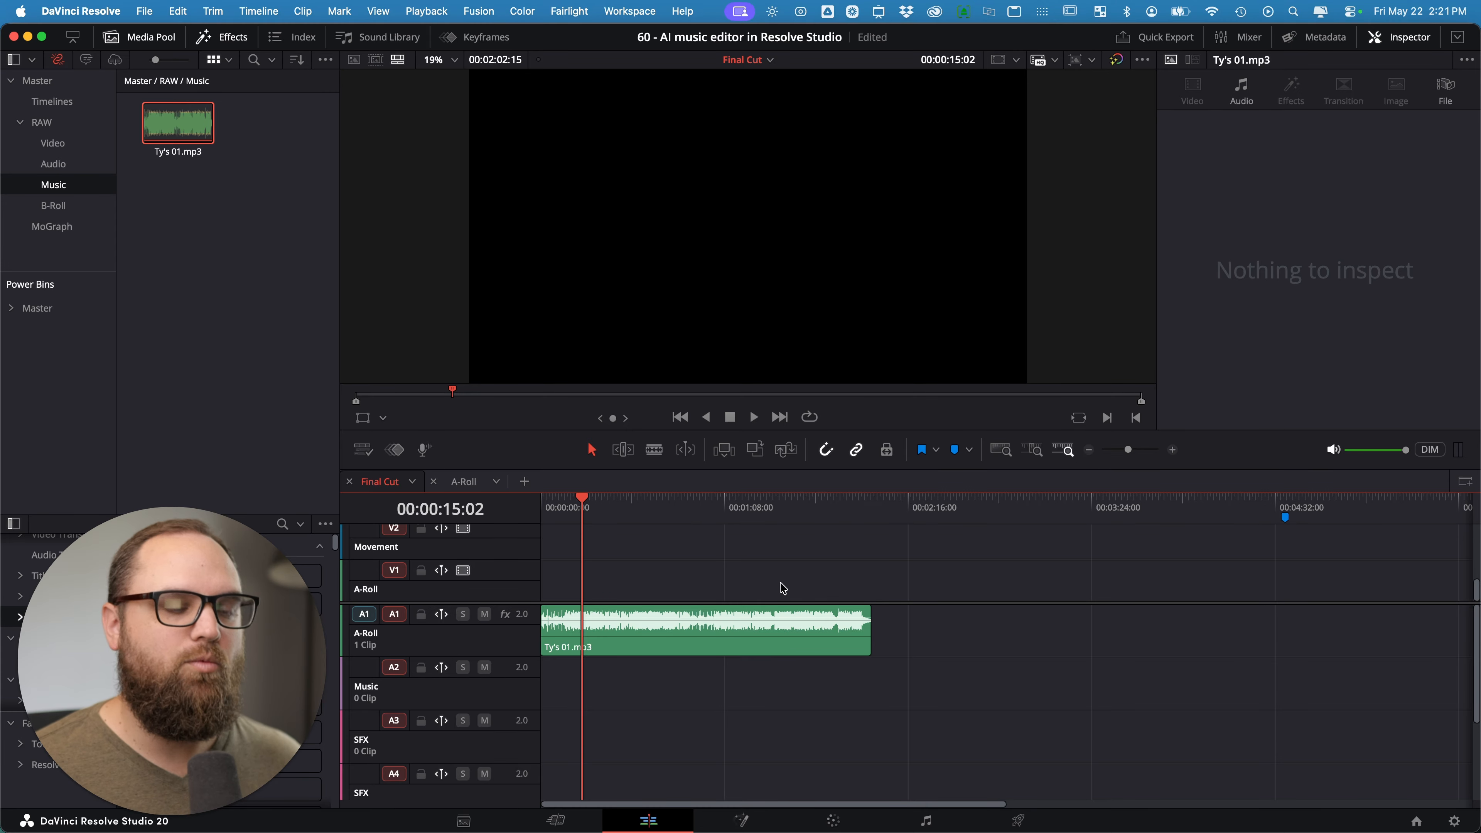
Step: Select the Ty's 01.mp3 clip on track A1 and bring its AI Music Editor settings into view
click(757, 635)
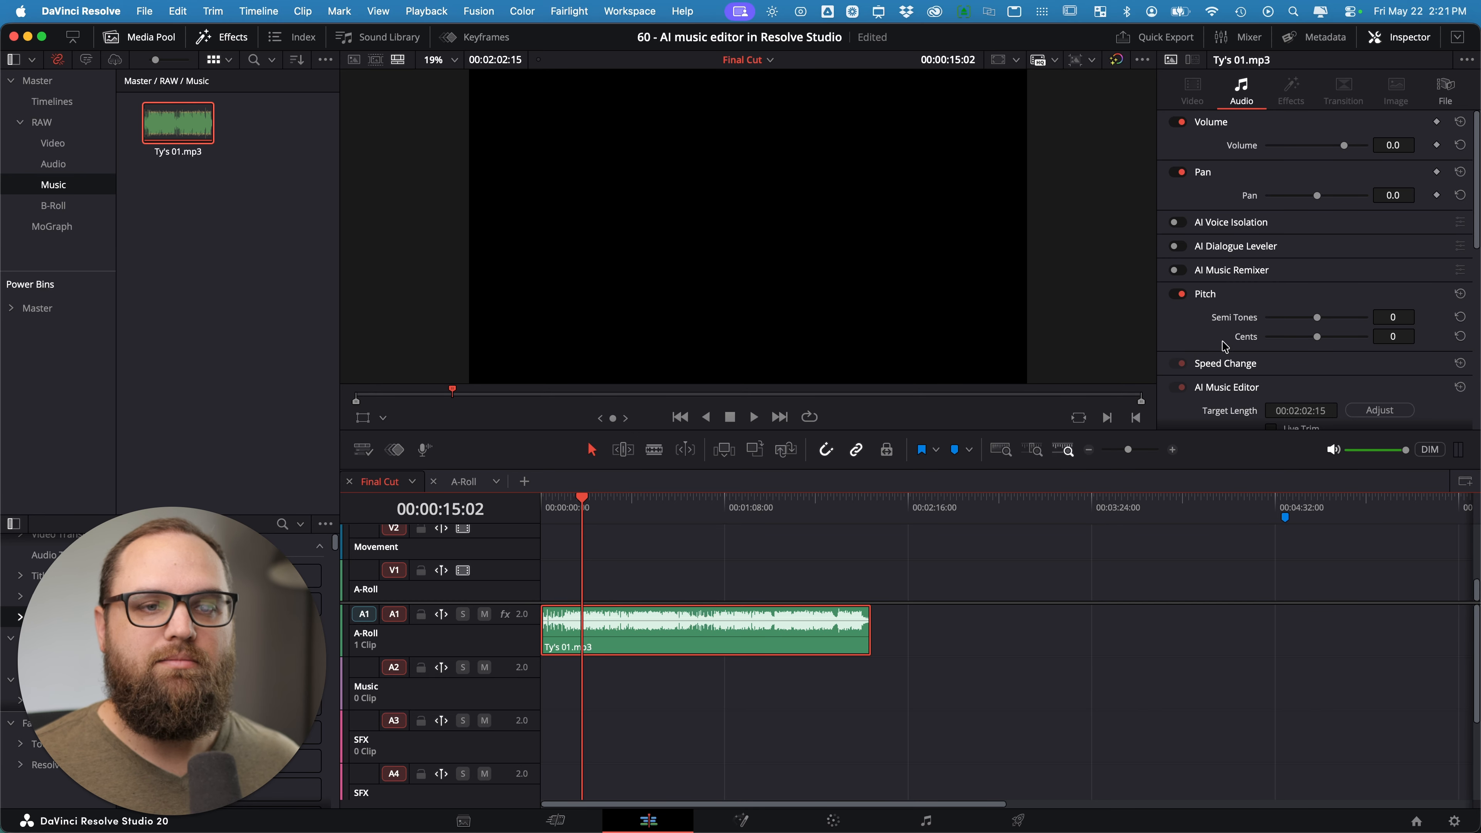
scroll(1227, 345, down, 5)
scroll(1227, 341, up, 5)
scroll(1227, 341, down, 3)
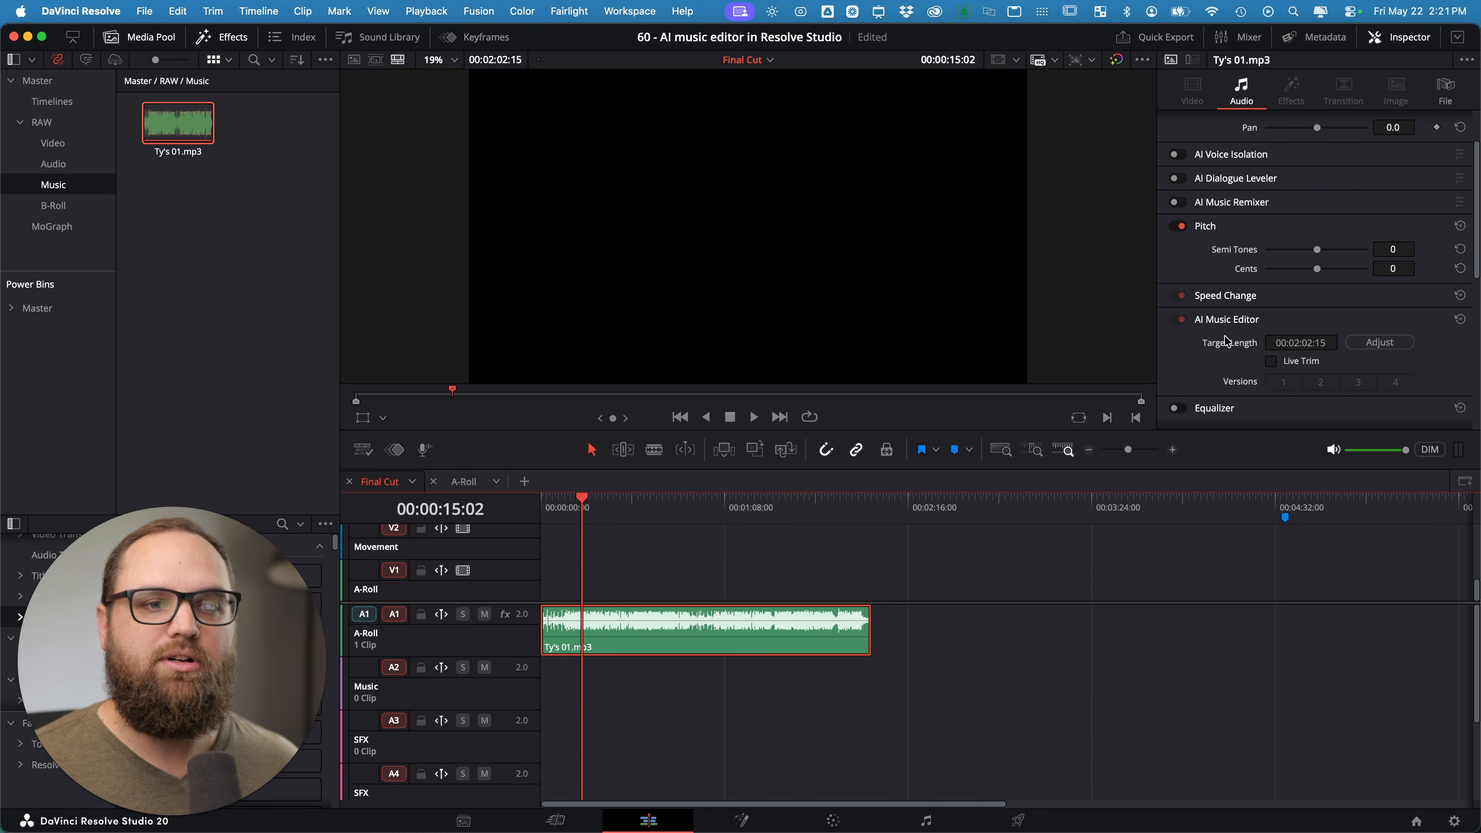
scroll(1227, 339, down, 2)
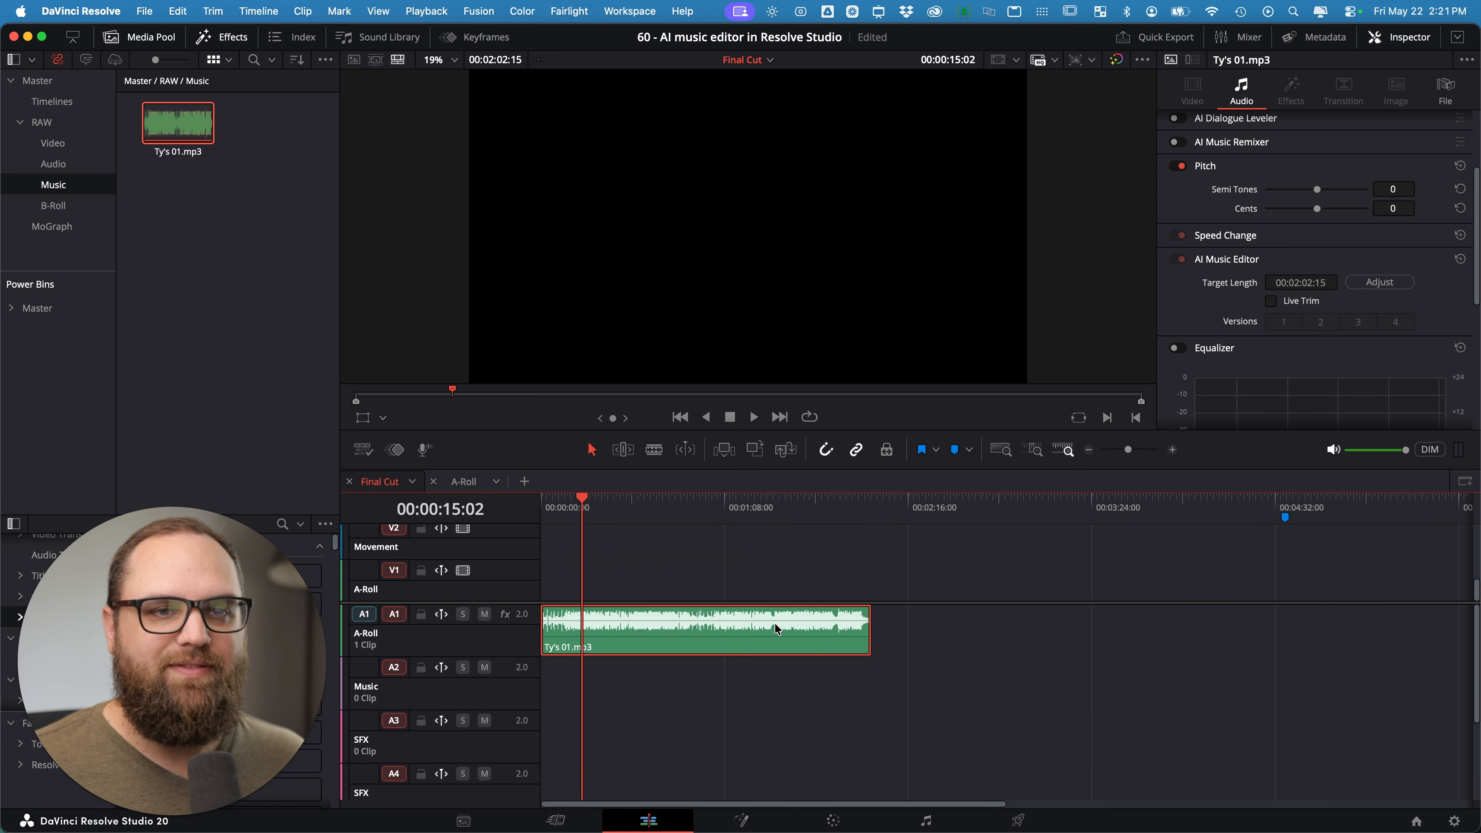
scroll(1268, 239, up, 3)
click(1407, 37)
click(1408, 39)
scroll(1248, 276, down, 3)
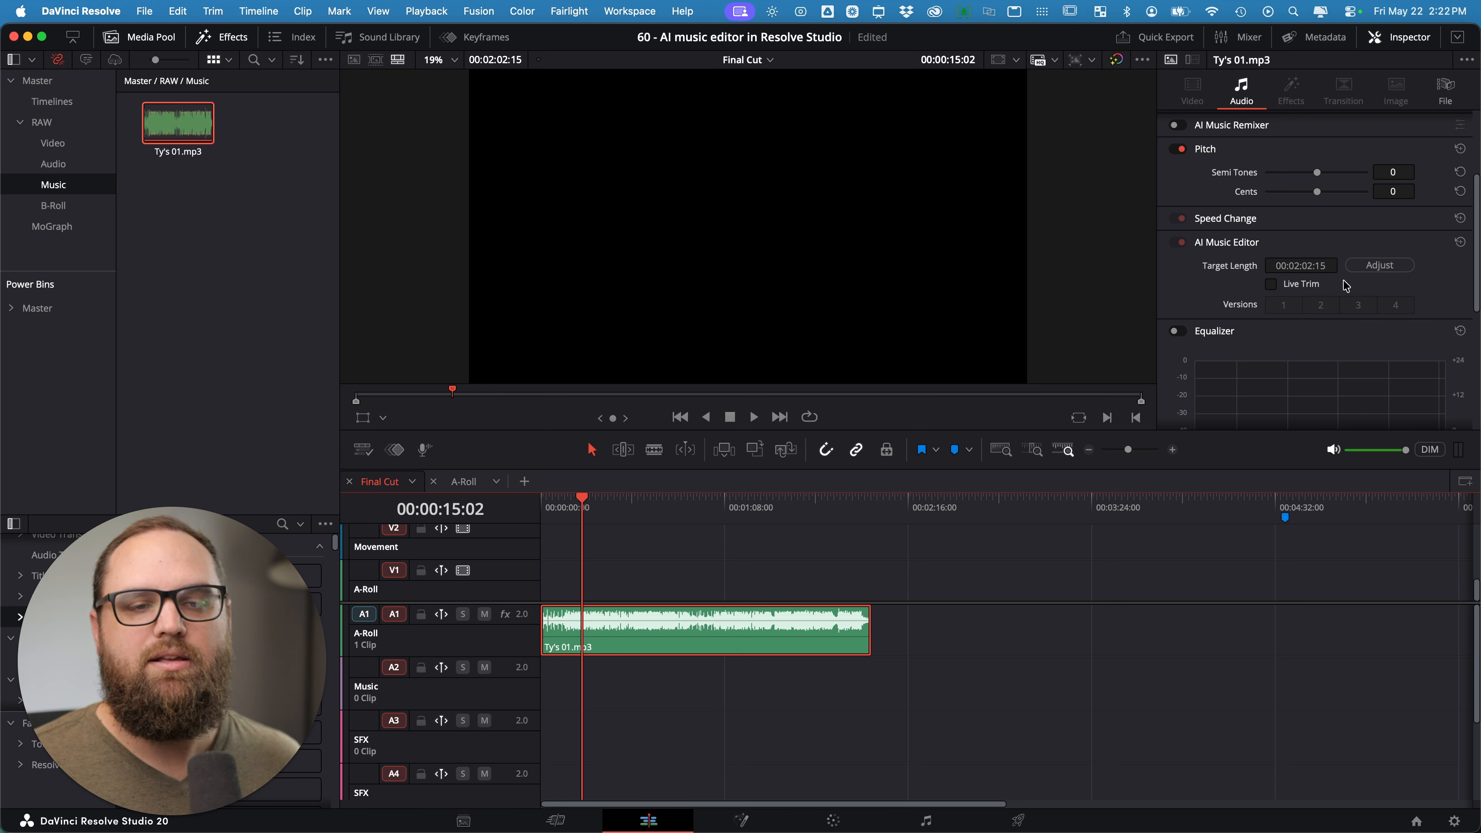
click(1300, 265)
click(1294, 265)
click(1296, 266)
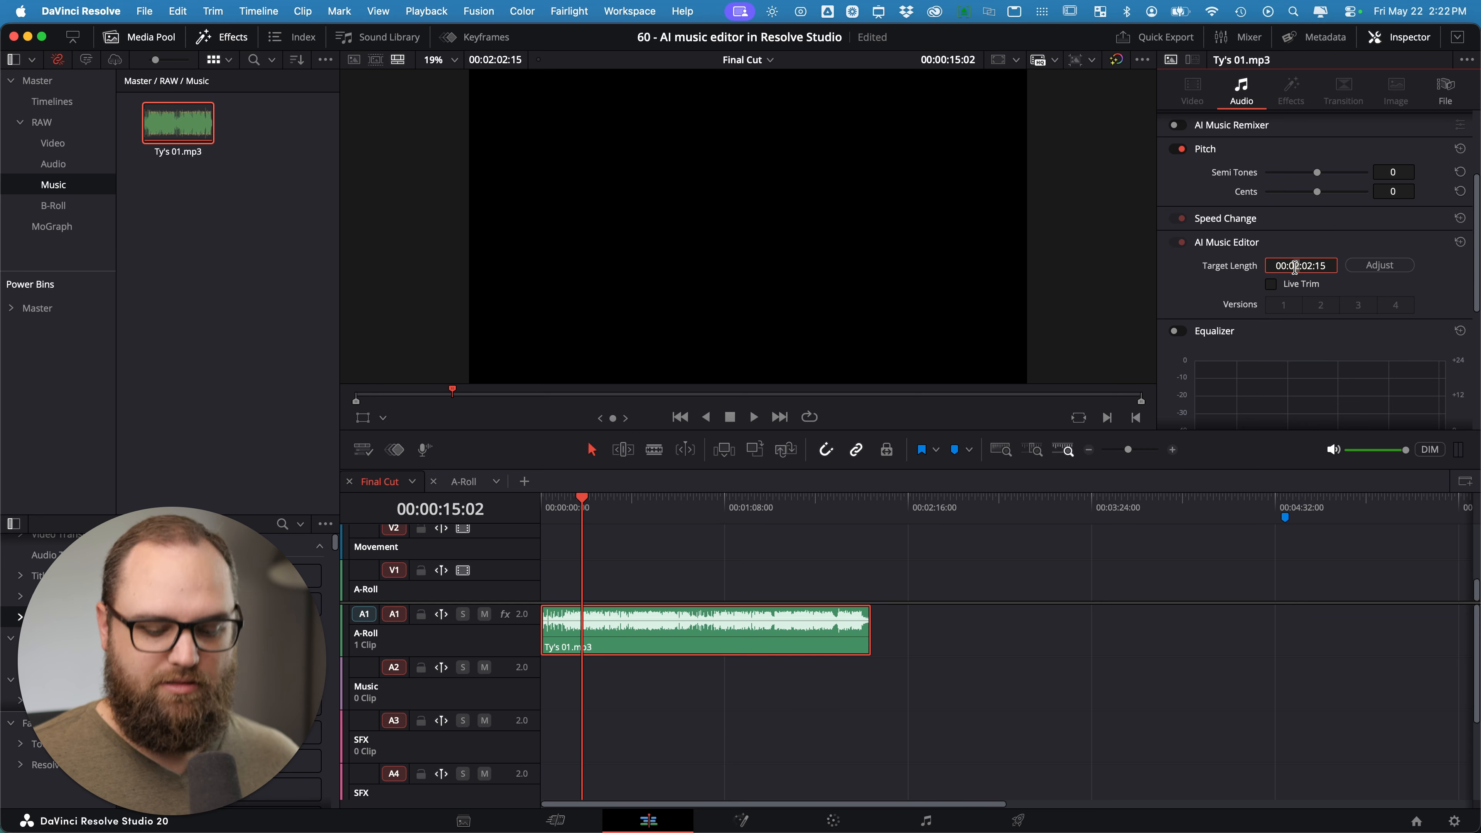
text(4)
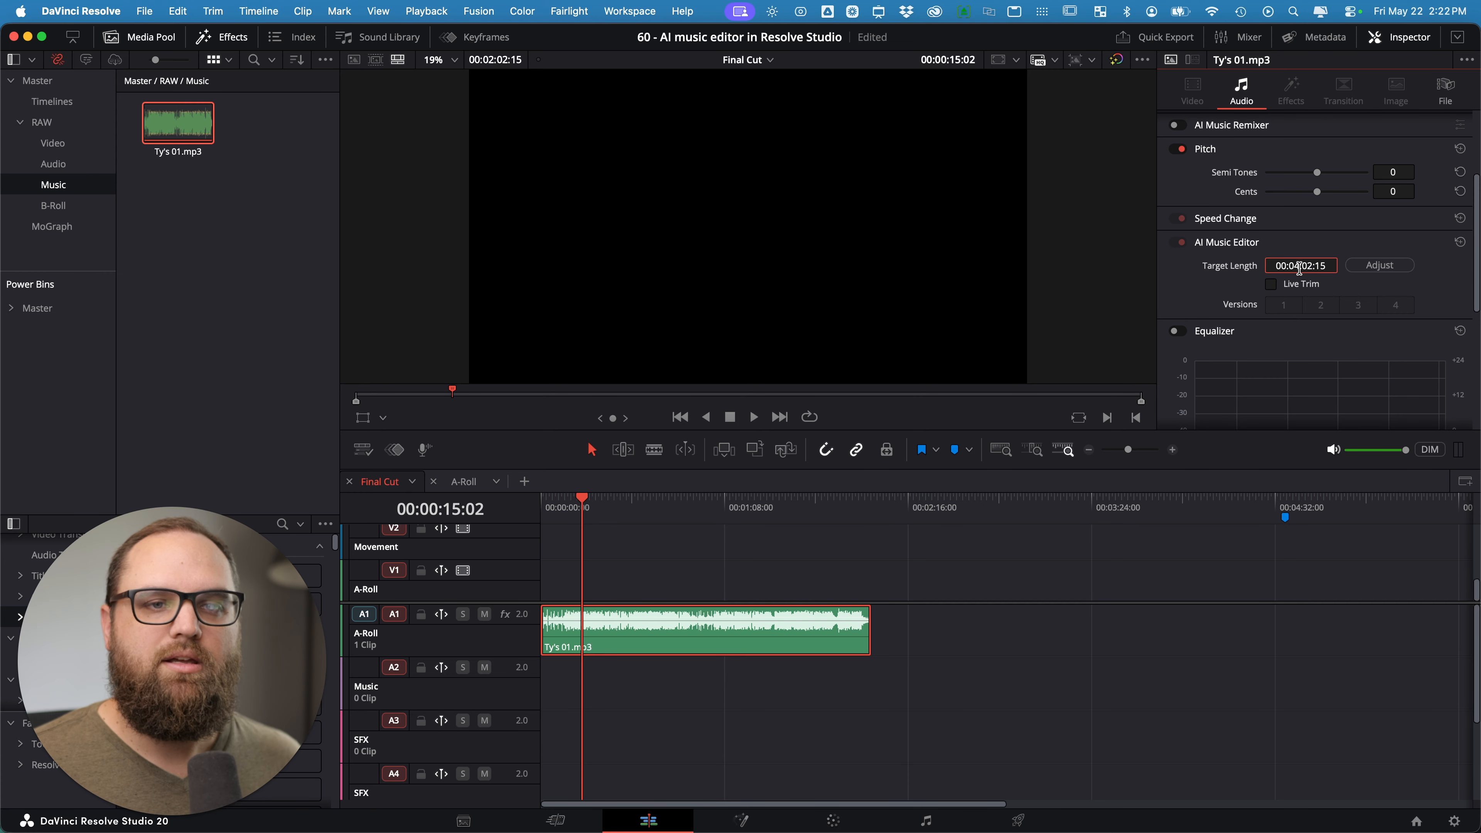
click(1299, 268)
Step: Enable Live Trim and extend the end of the music clip to the blue marker at 04:35:29
click(1272, 285)
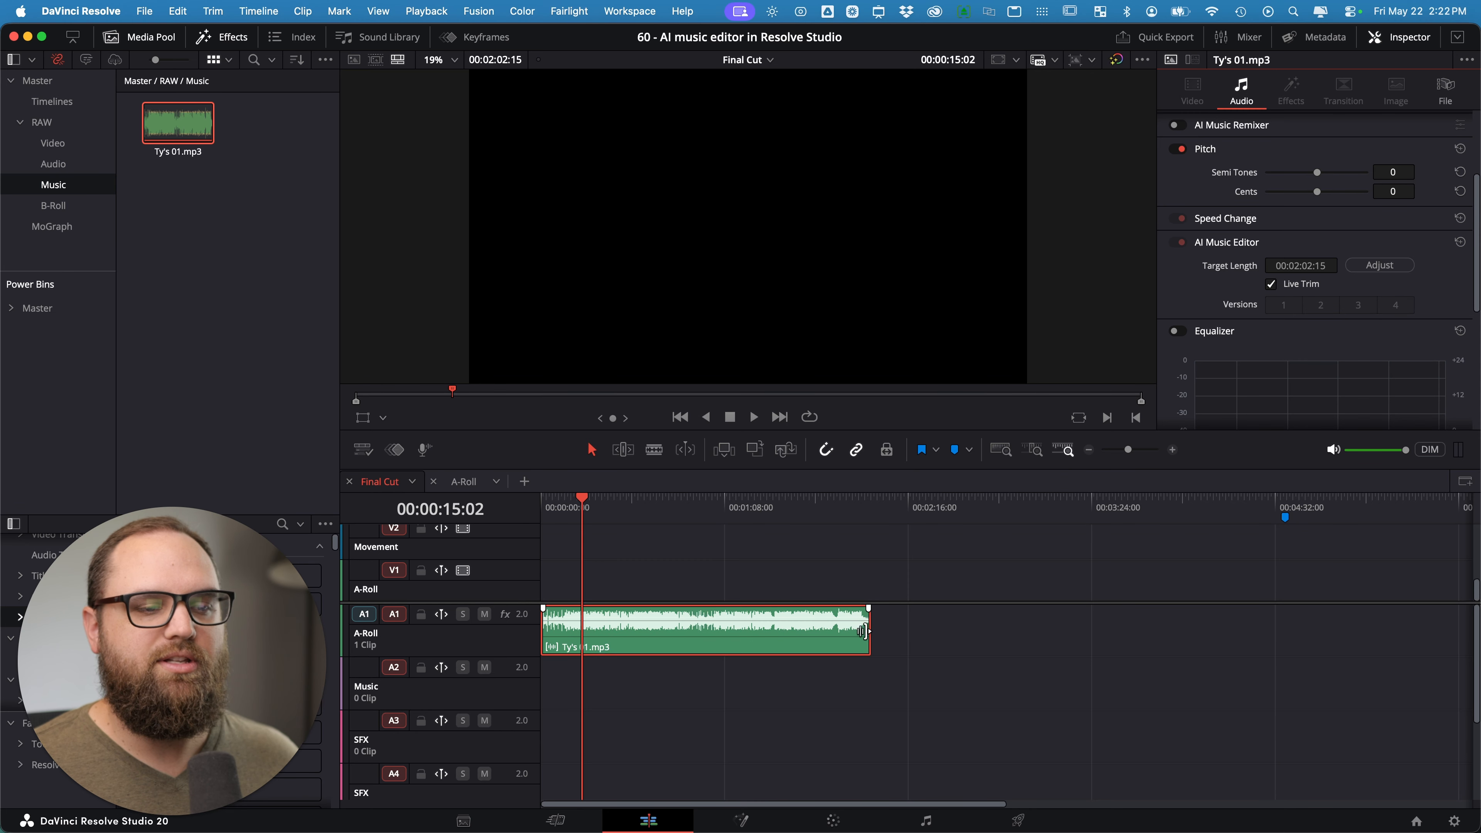
drag(866, 630, 1276, 635)
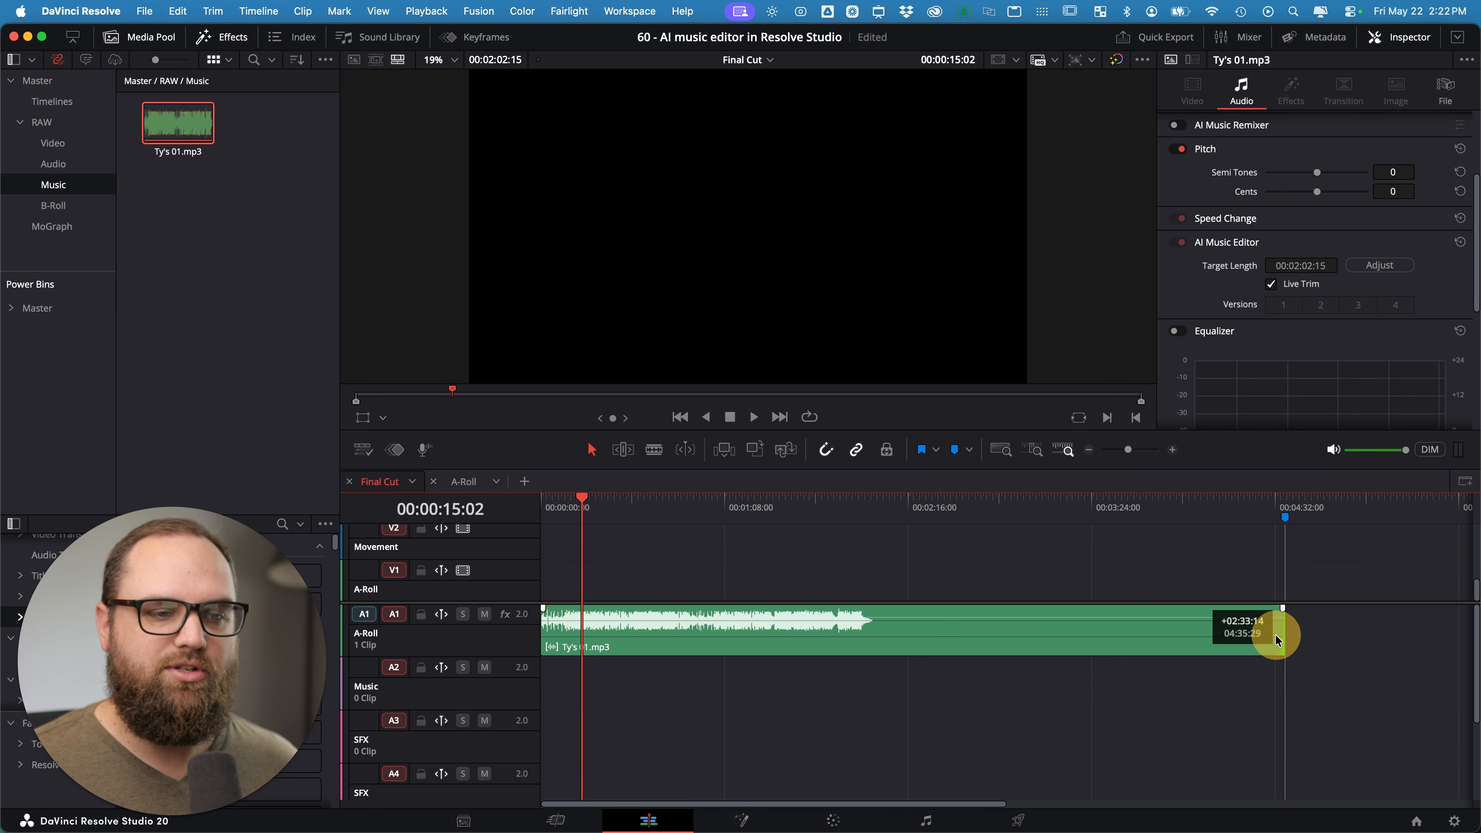
drag(1276, 636, 1277, 636)
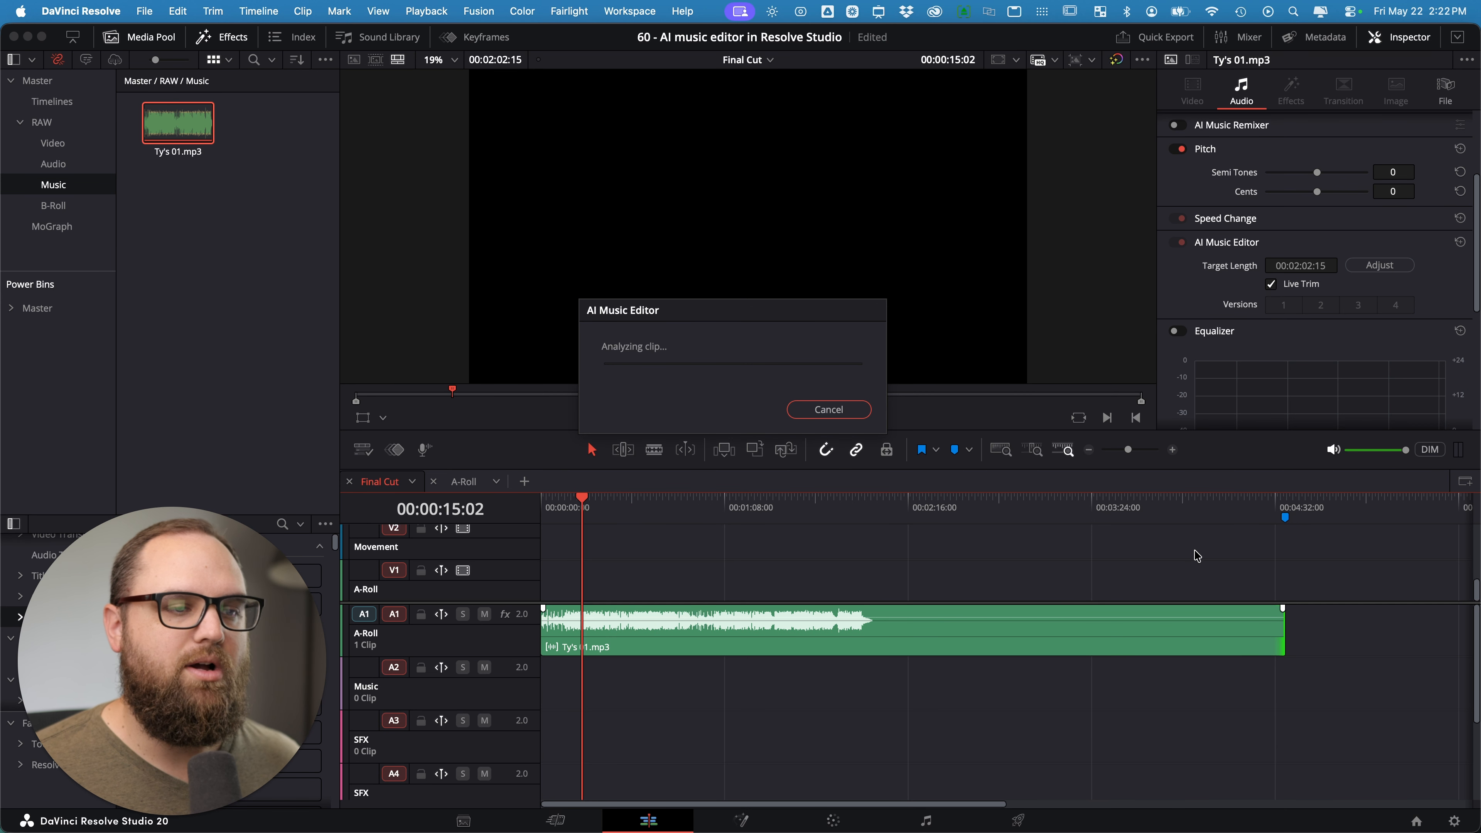
drag(673, 410, 694, 549)
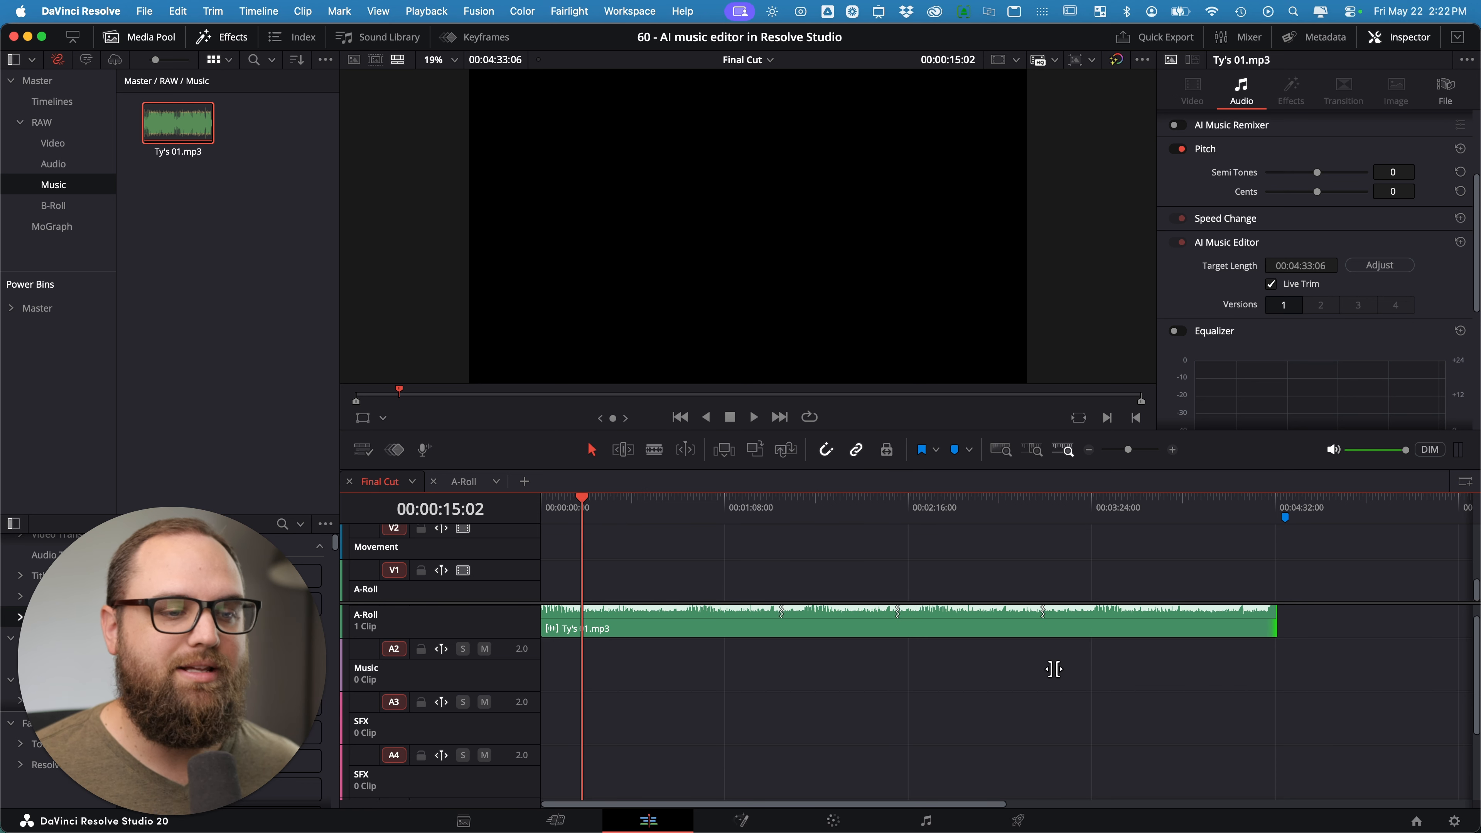
Step: Listen to the first generated edit point in the extended track, near 00:01:28
scroll(1032, 663, up, 2)
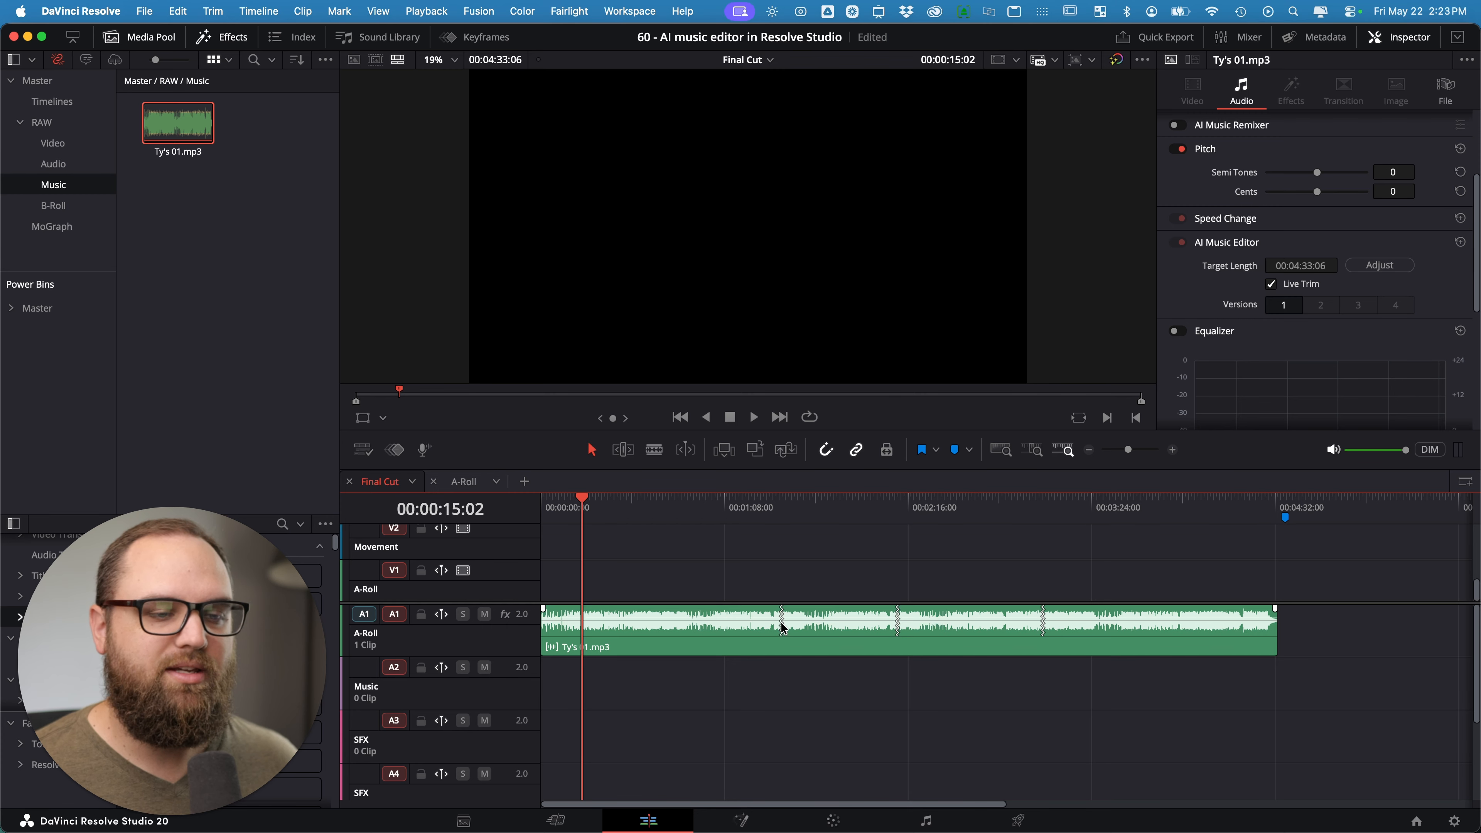
click(780, 501)
click(802, 631)
scroll(806, 659, up, 10)
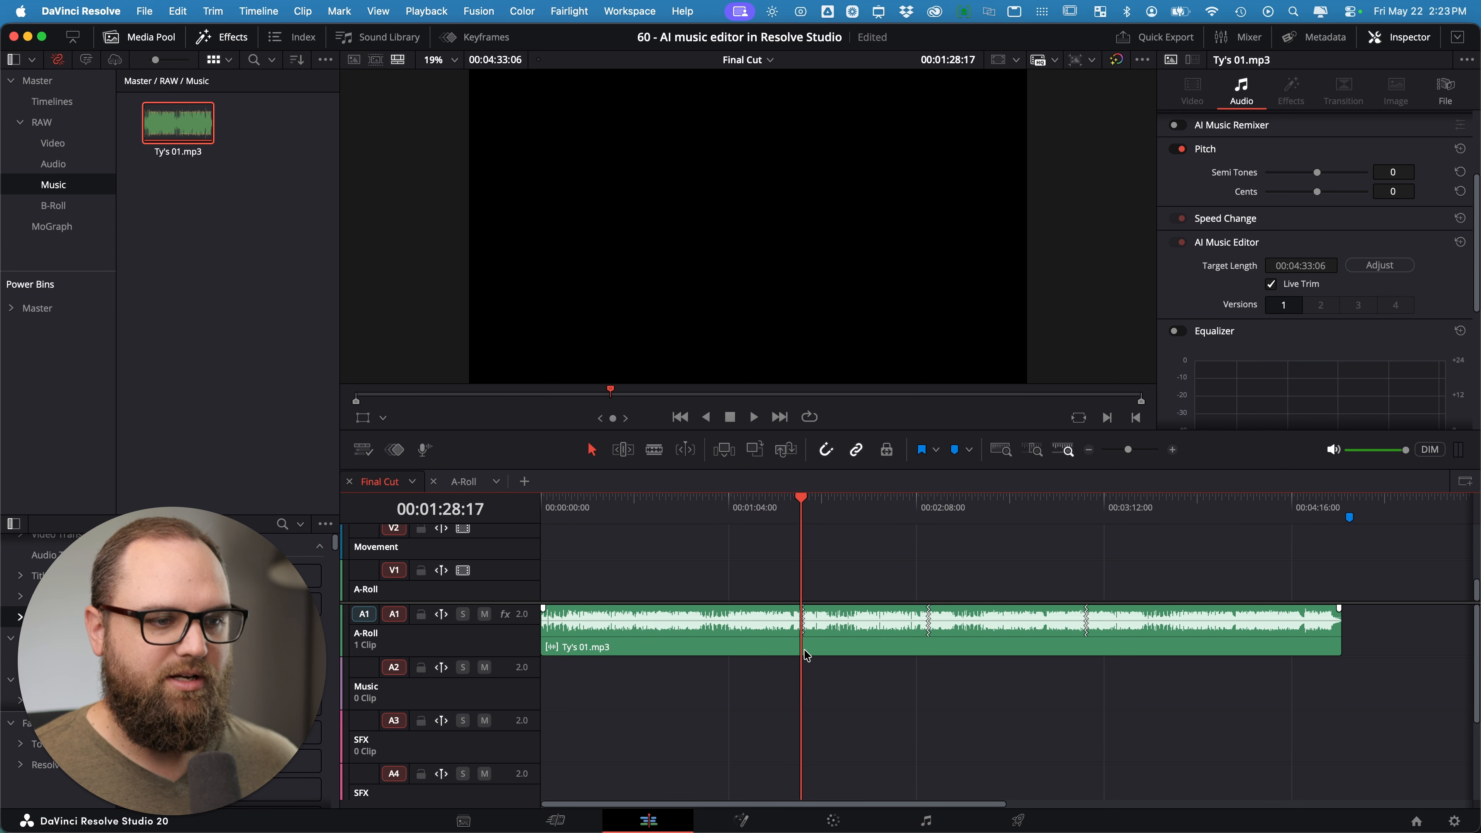
scroll(1113, 661, up, 3)
click(784, 502)
key(space)
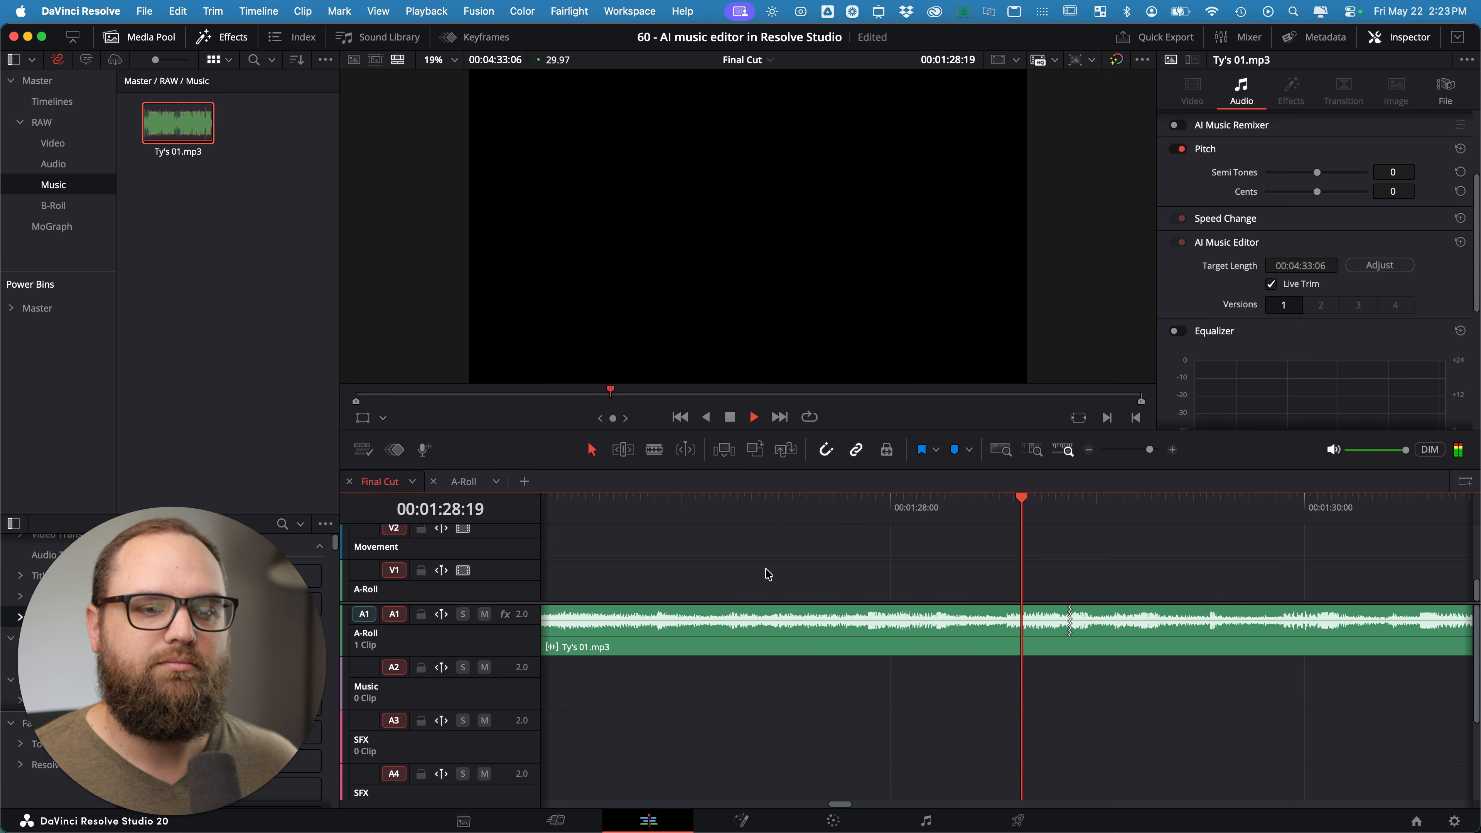
key(space)
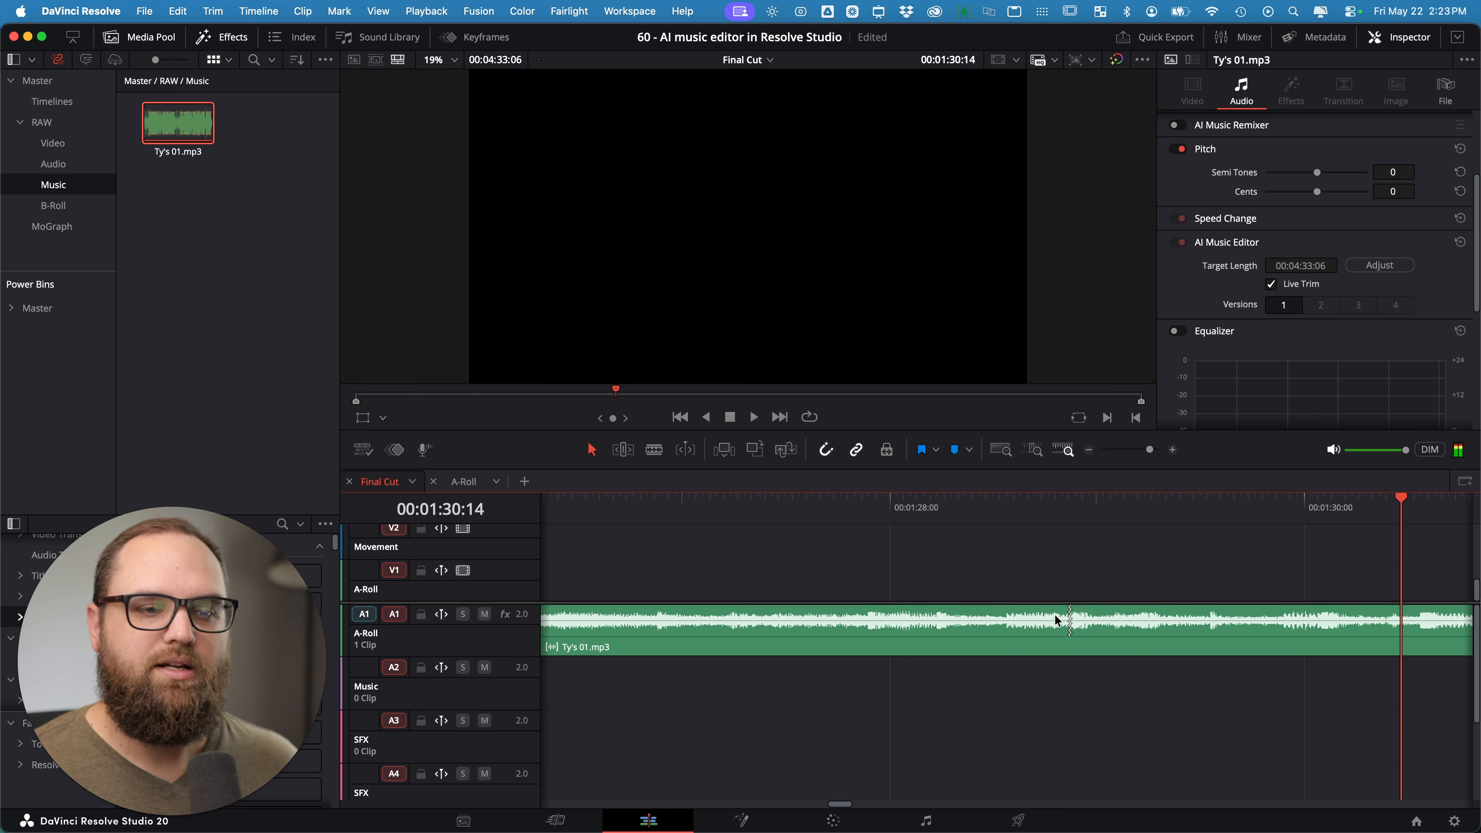
key(shift+z)
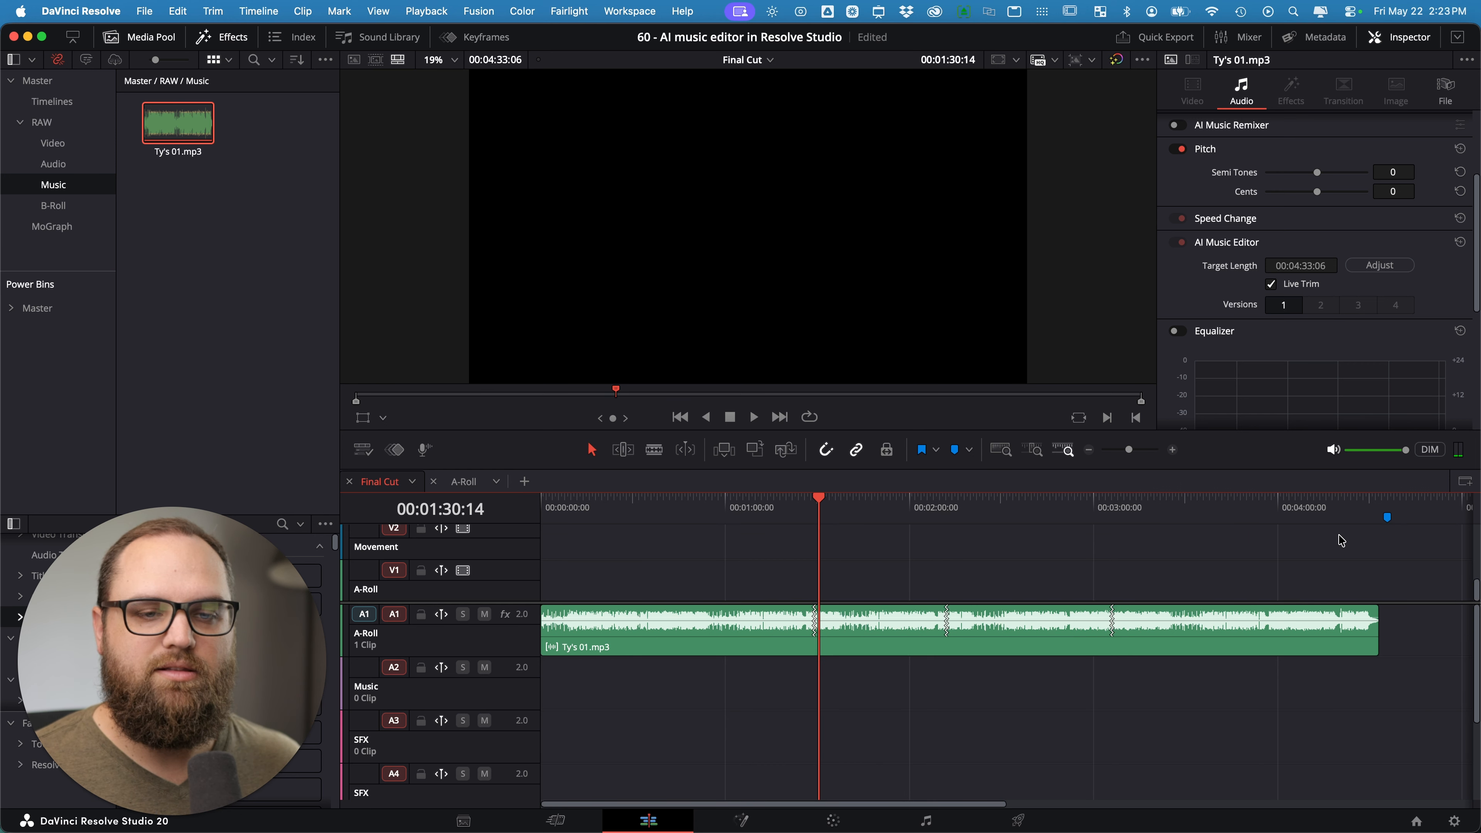
Step: Extend the end of the music clip past the marker at 00:04:36:00 to a target length of 00:04:43:29
click(1361, 645)
click(1378, 500)
key(super+equal)
key(super+equal)
key(super+equal)
key(super+equal)
key(super+equal)
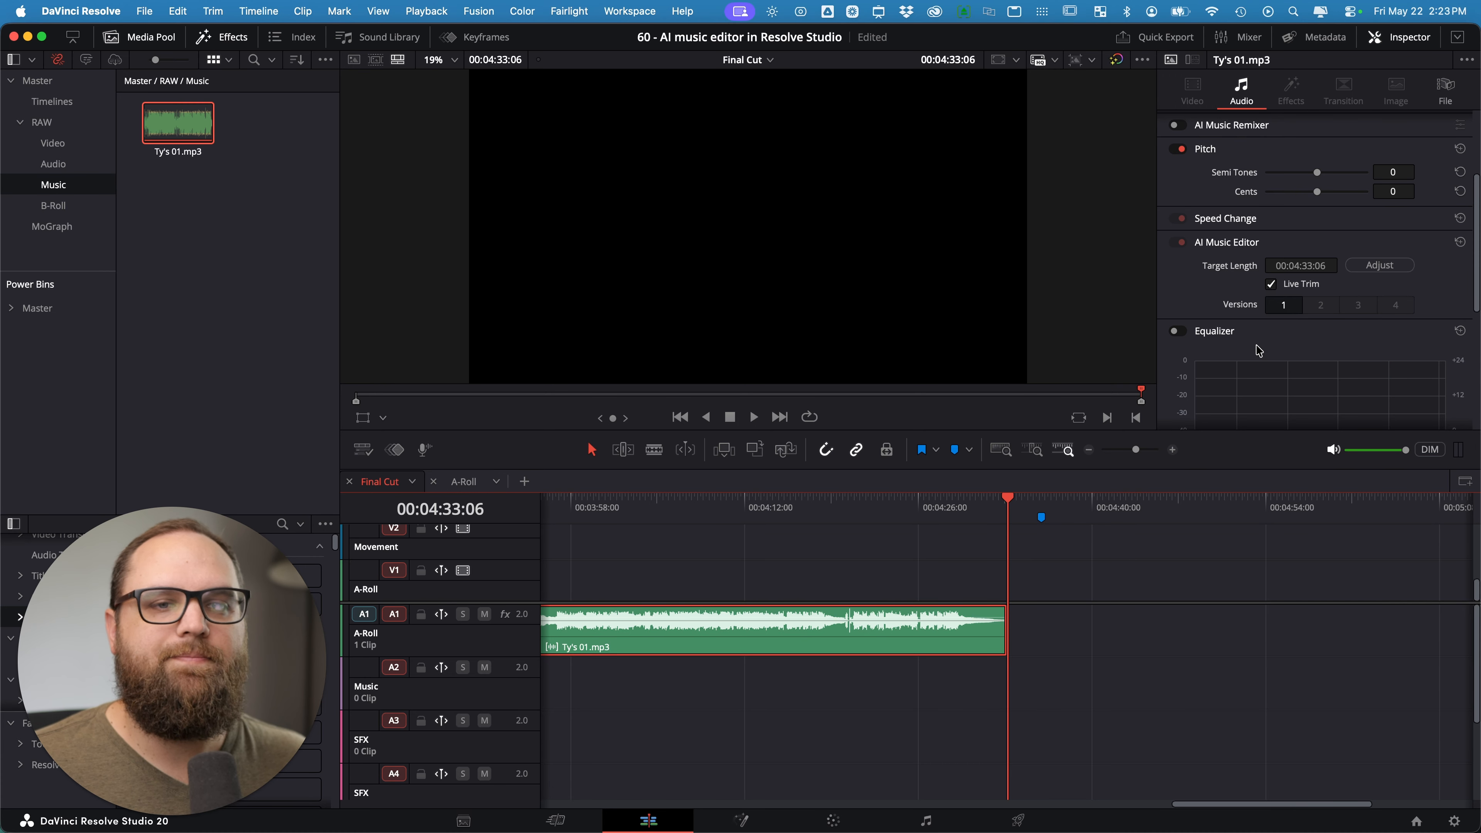
drag(1047, 505, 1043, 512)
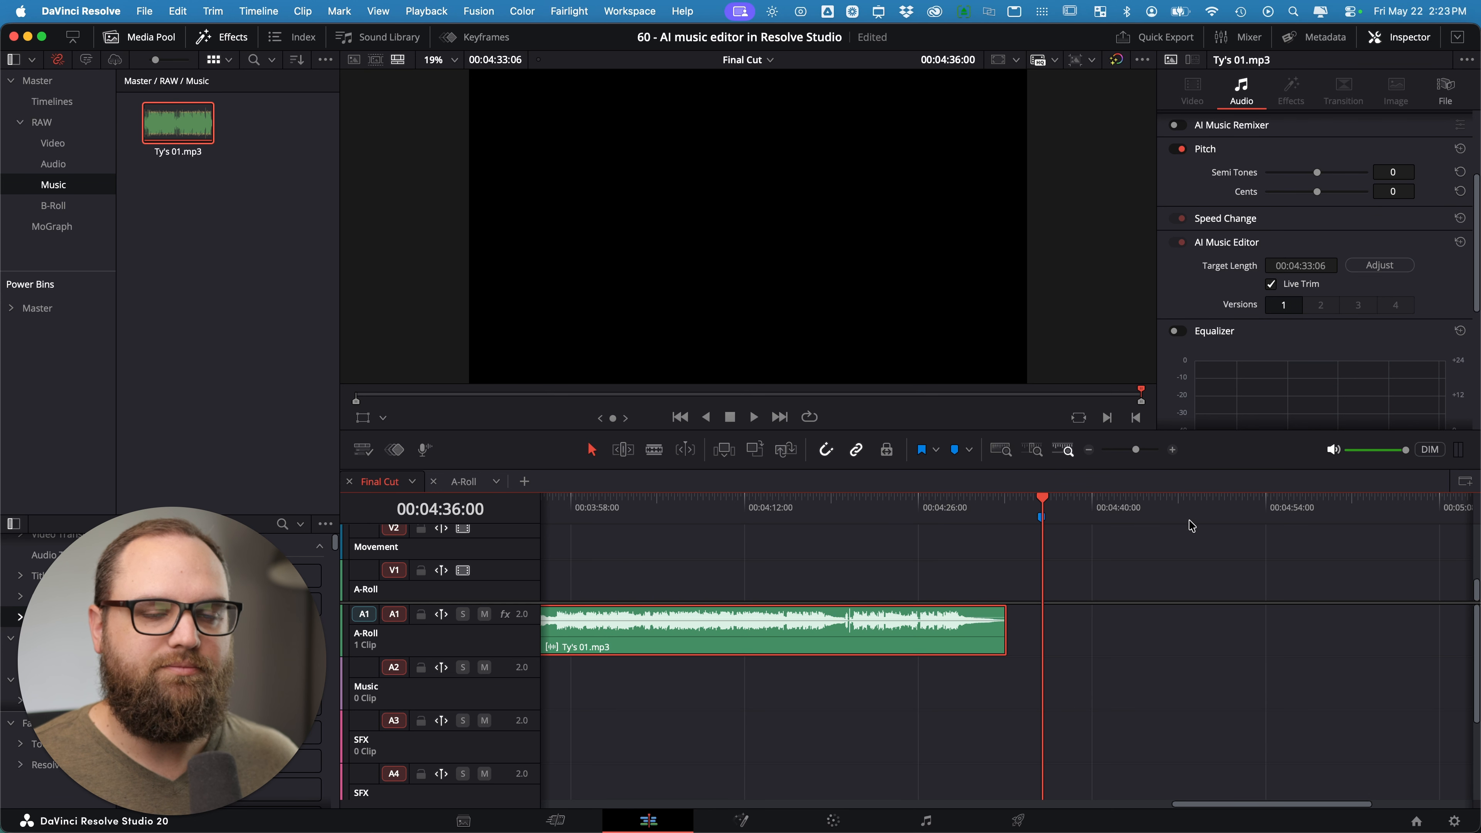
drag(1005, 634, 1139, 636)
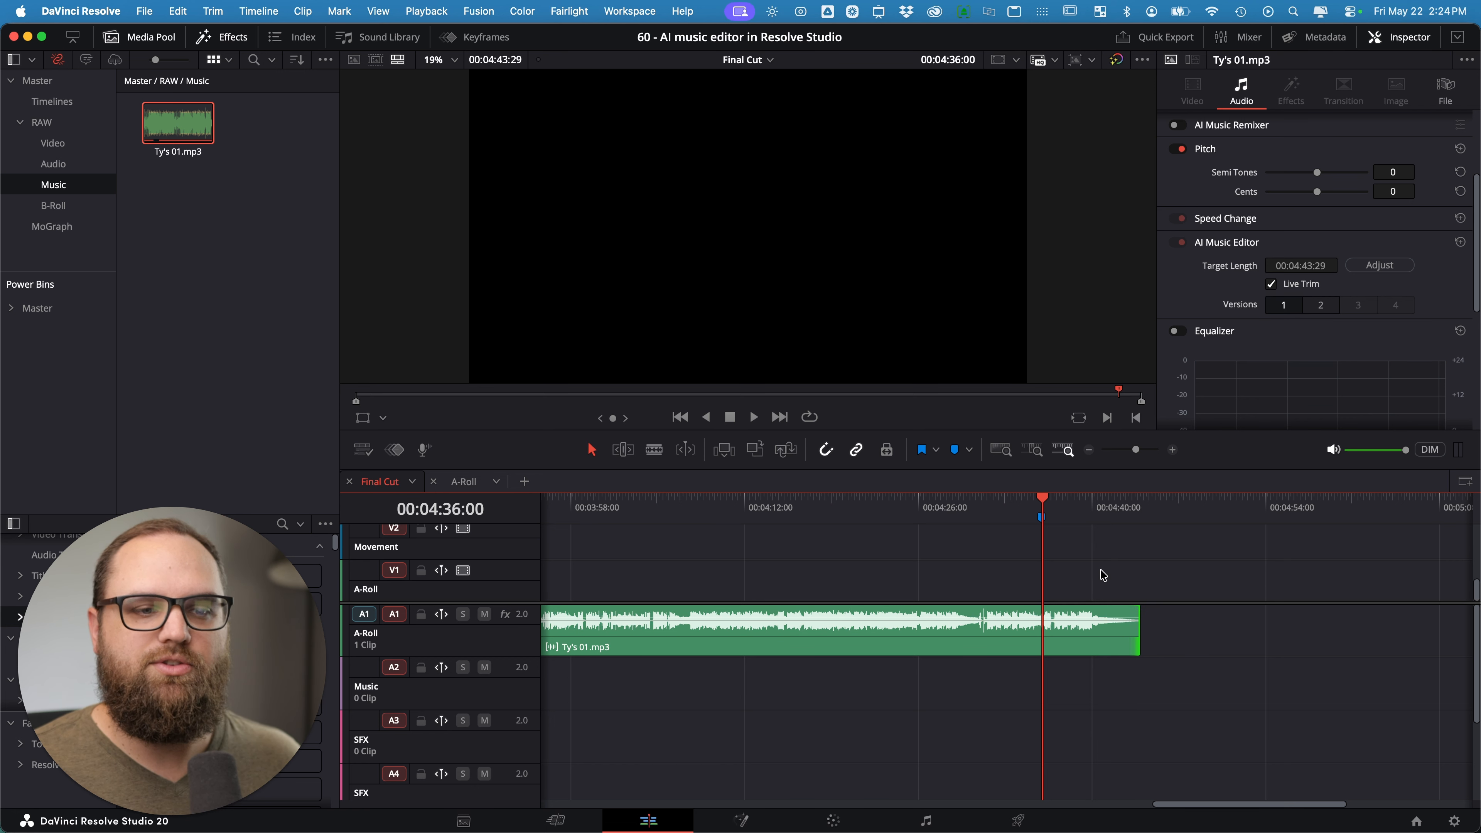
Step: Compare version 2 with version 1 of the AI edit, keep version 1 and turn off Live Trim
click(1320, 309)
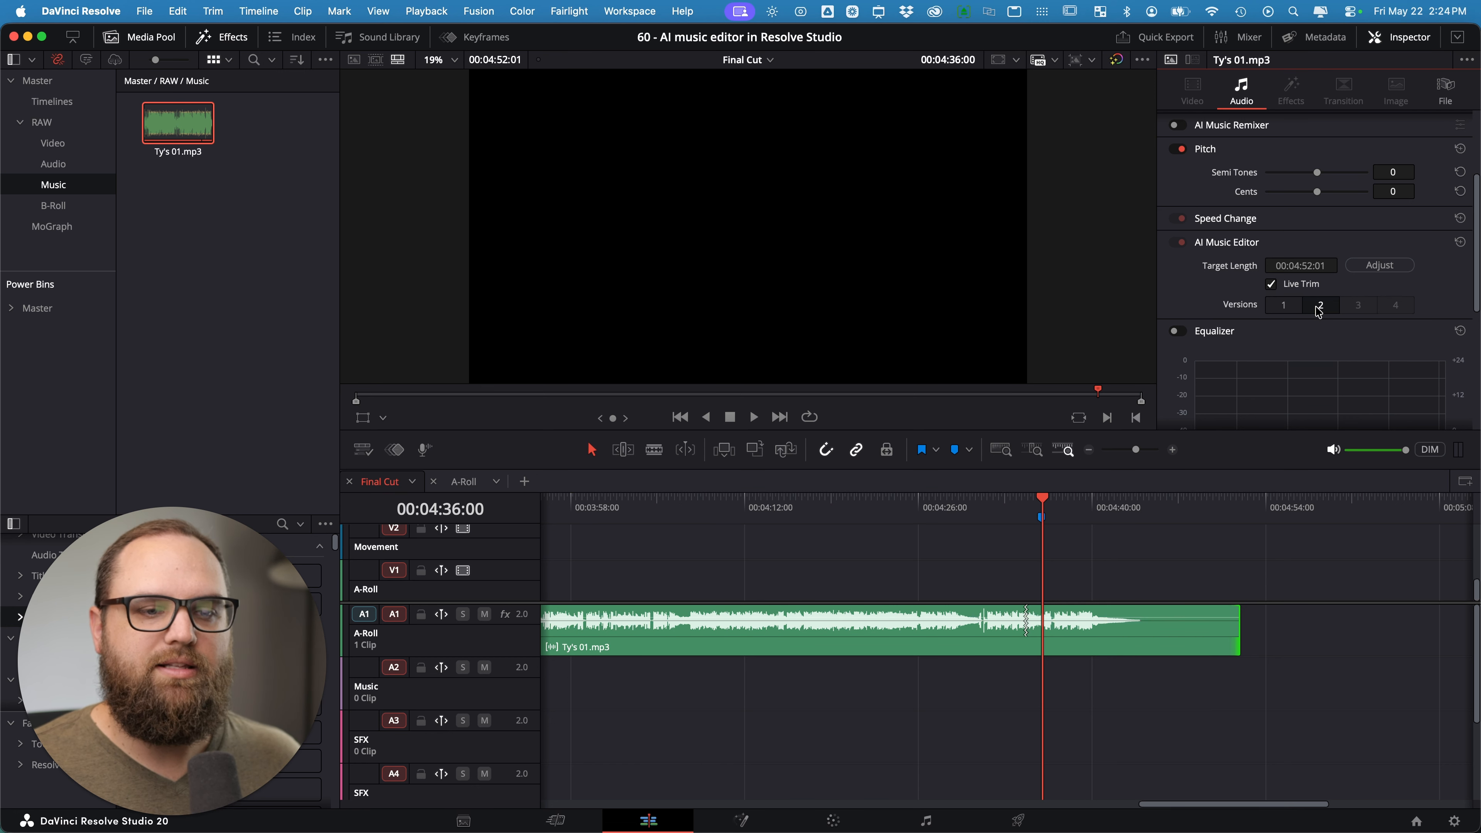
click(1283, 306)
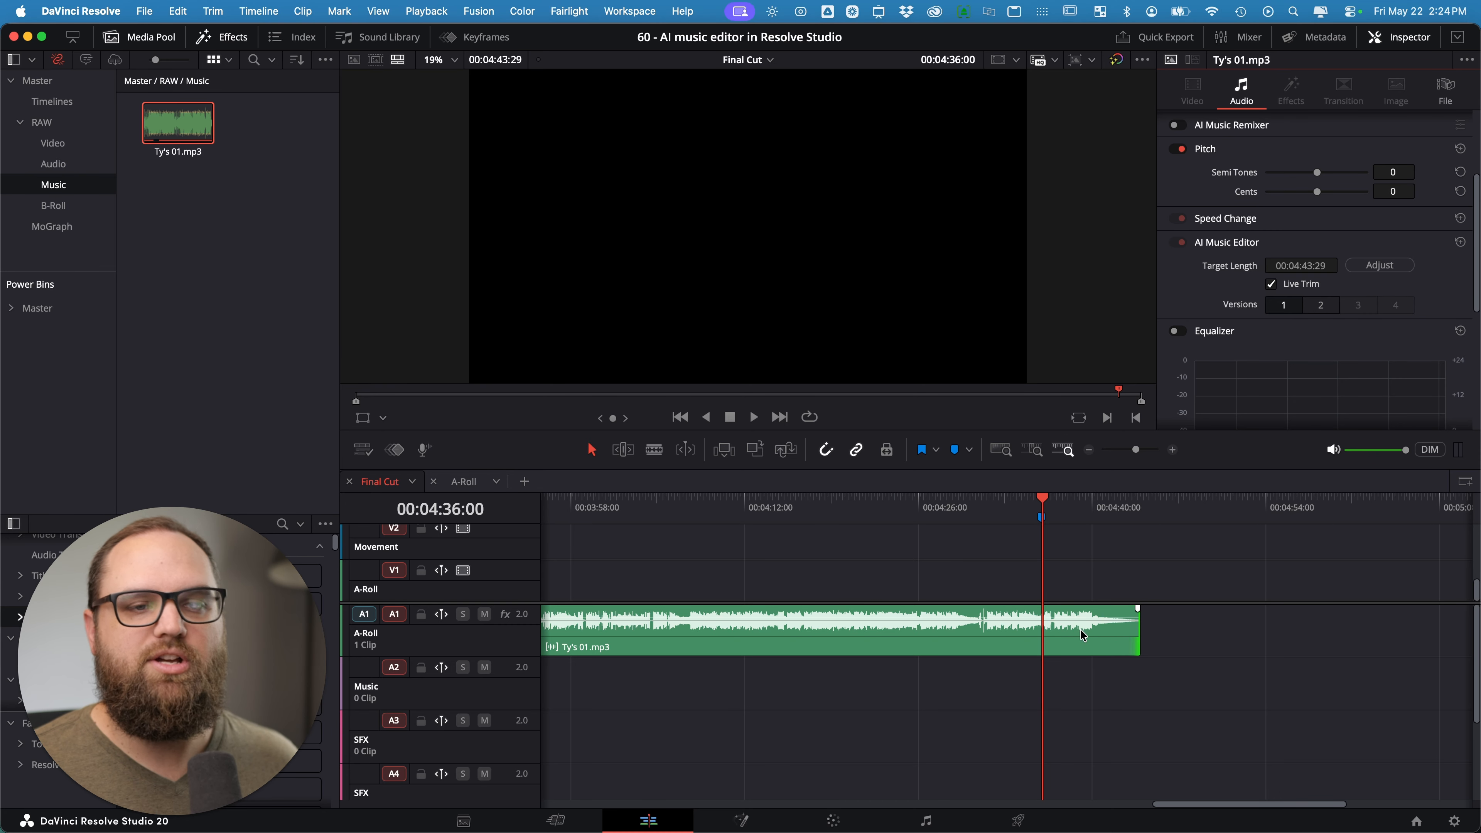
click(1273, 285)
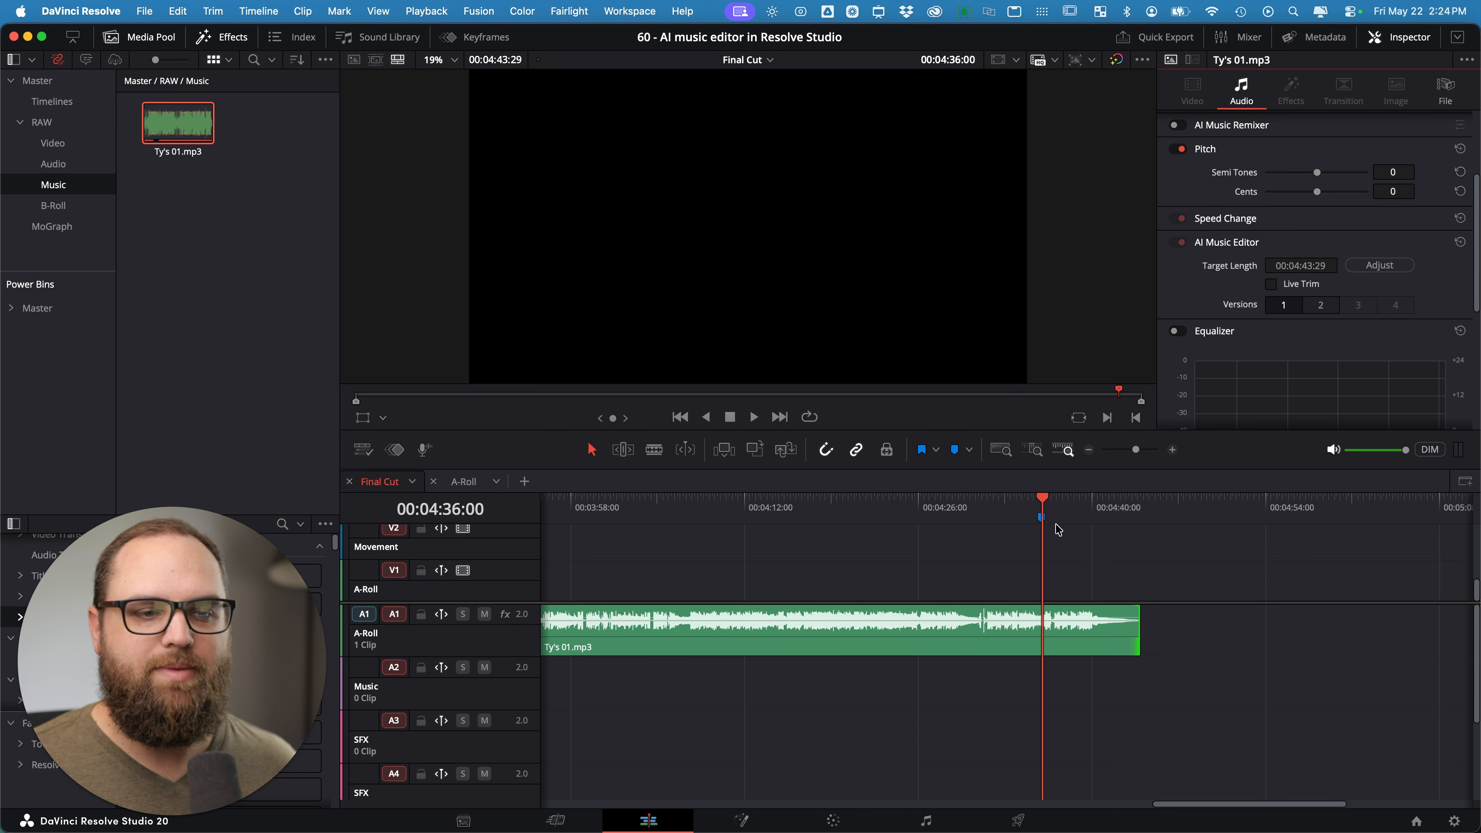
Step: Play the ending of the extended music clip through the marker and into its final fade
scroll(1070, 645, up, 3)
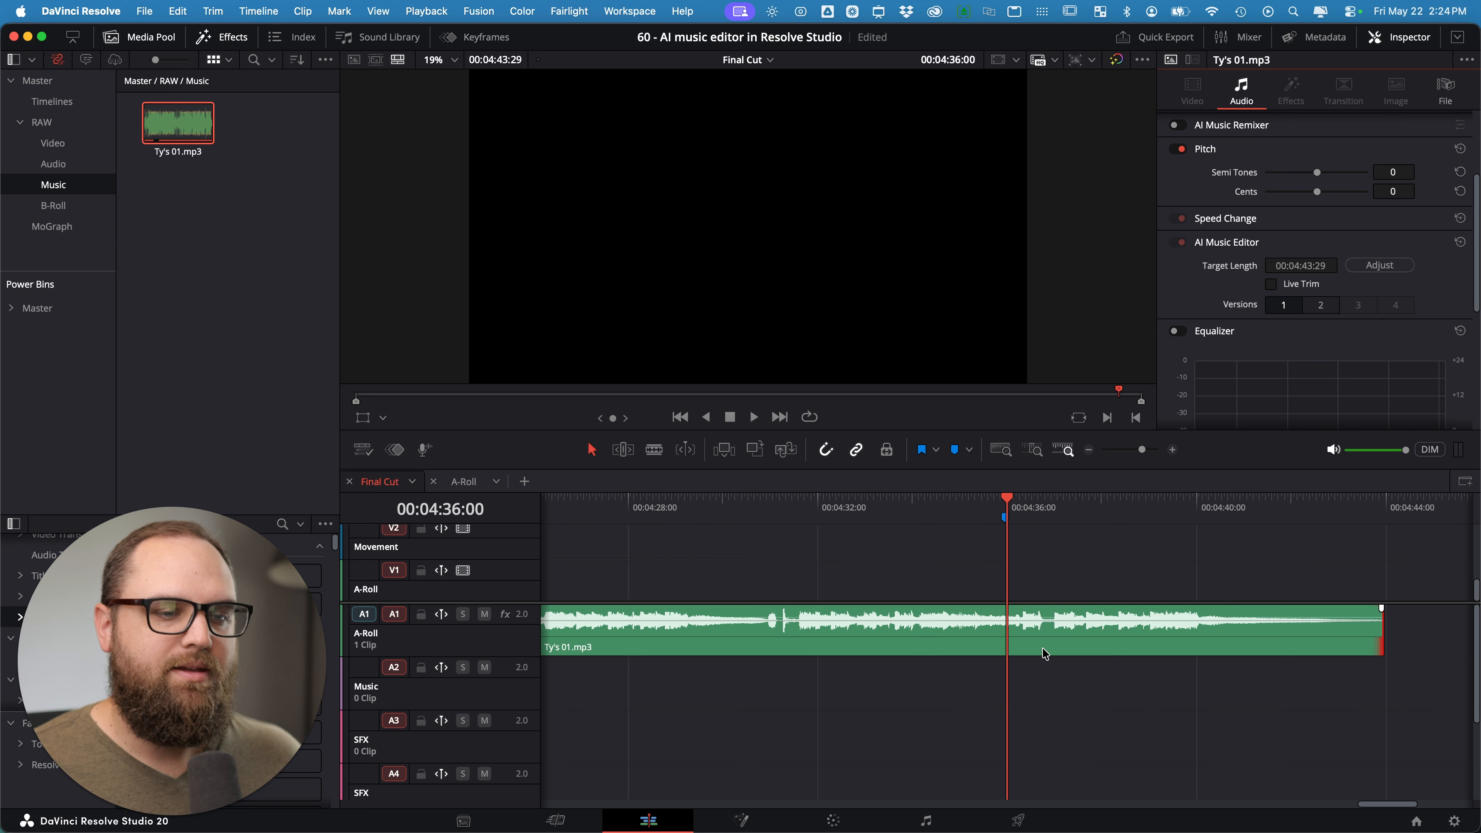
click(1027, 644)
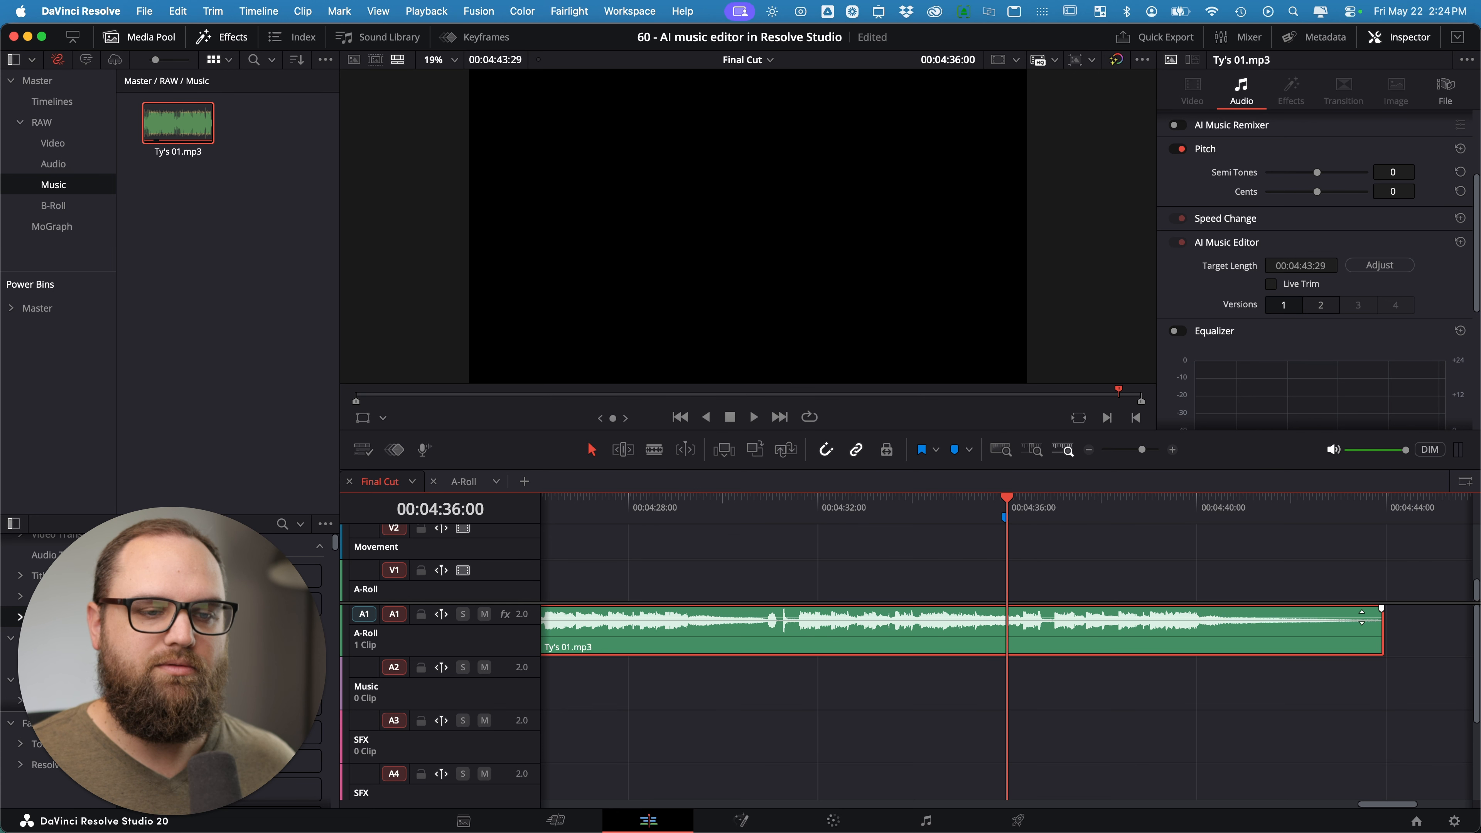
drag(887, 508, 686, 520)
key(space)
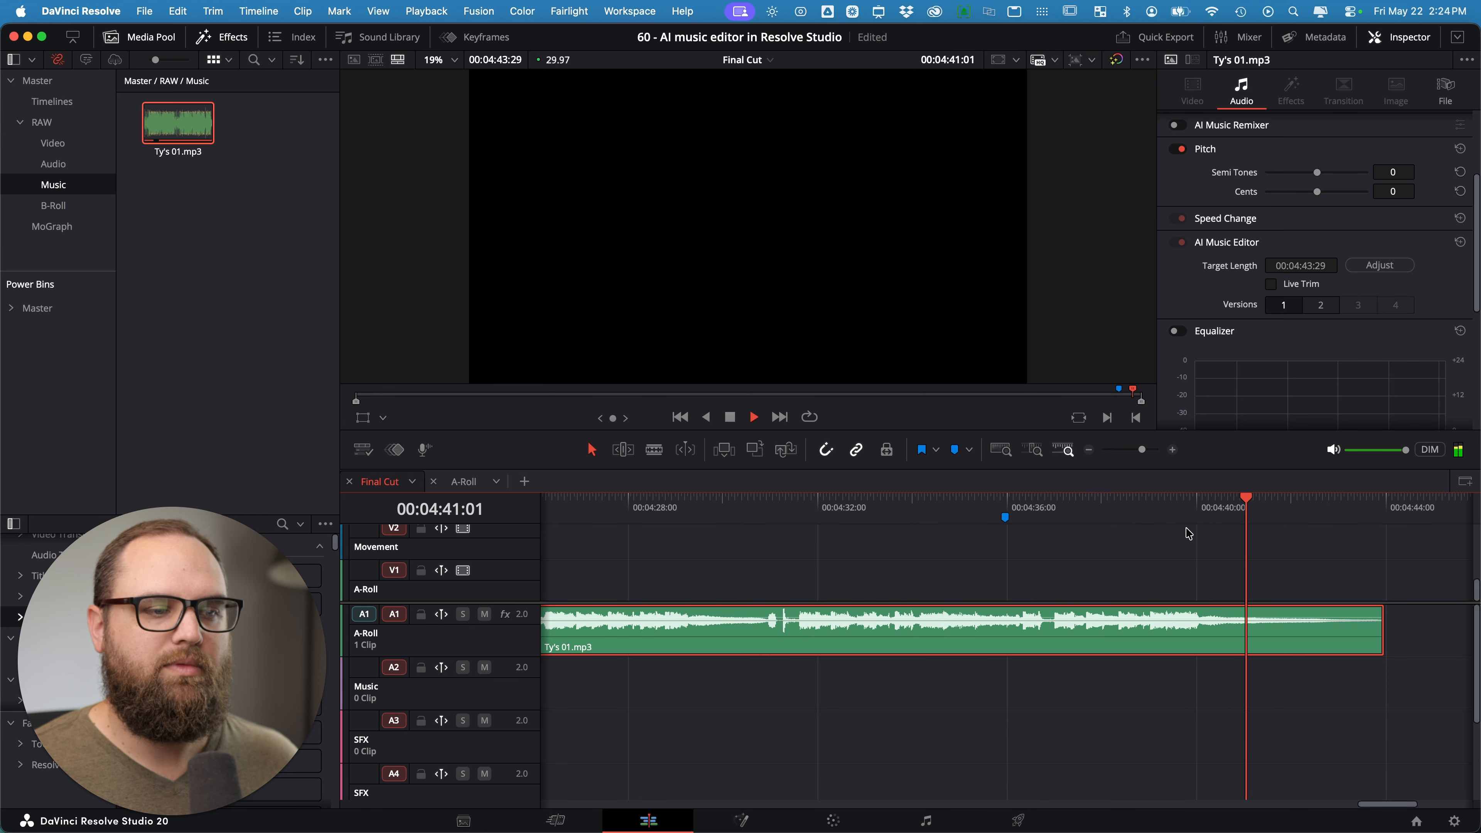
key(space)
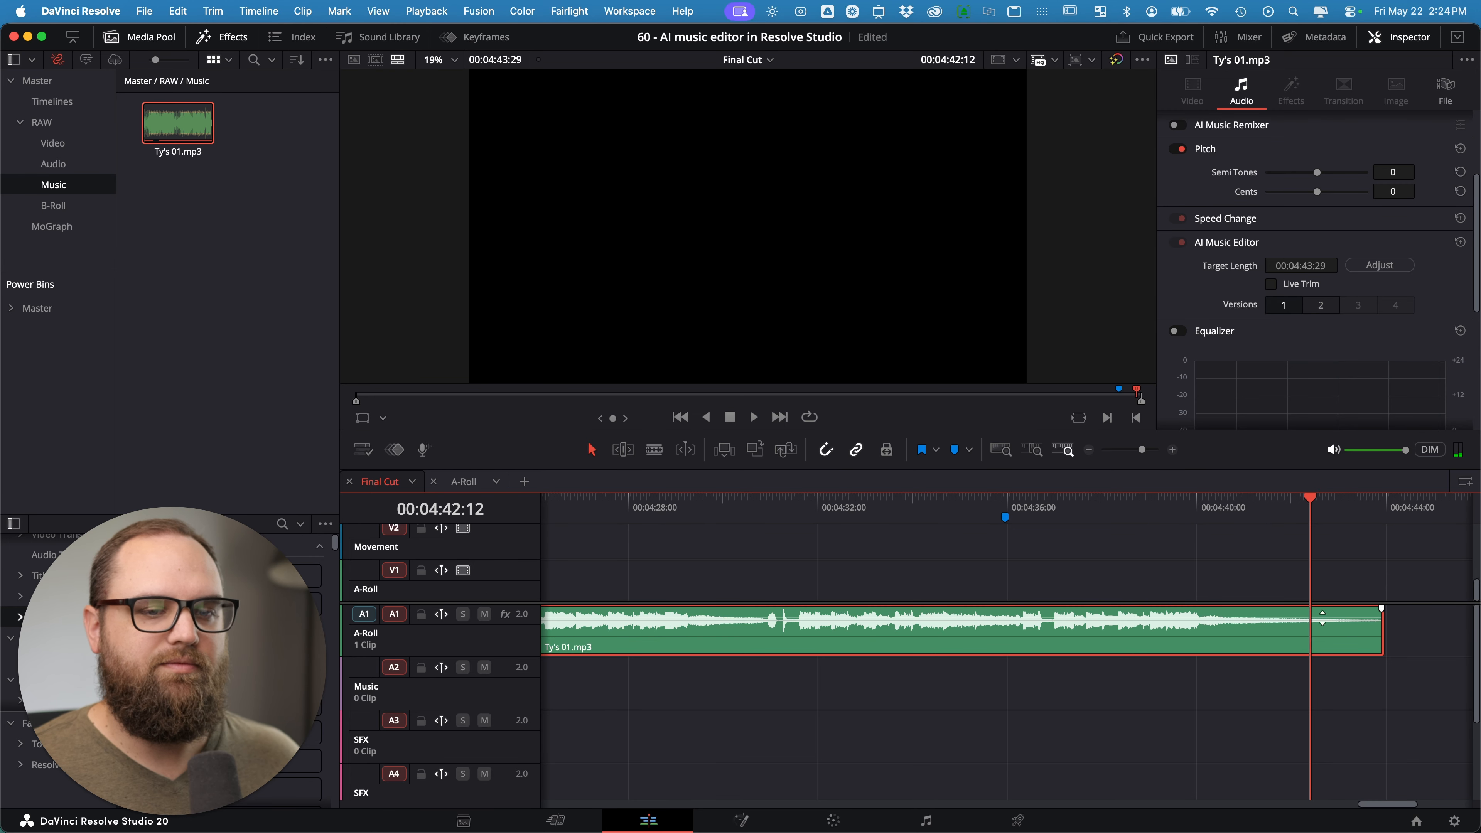
Step: Find a suitable beat shortly before the marker and split the music clip at 00:04:34:20
drag(675, 526, 762, 537)
drag(758, 513, 712, 531)
key(space)
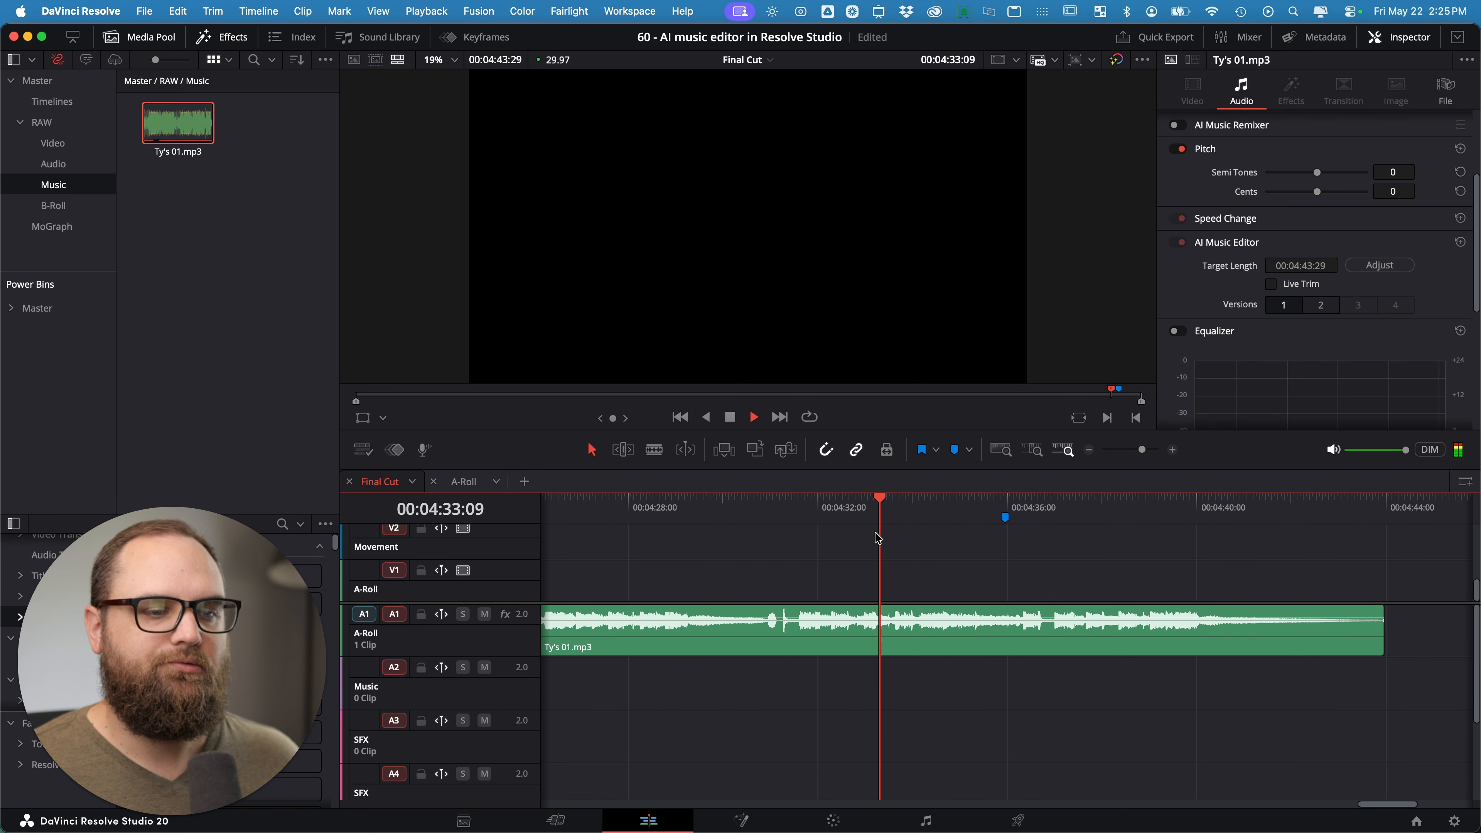
key(space)
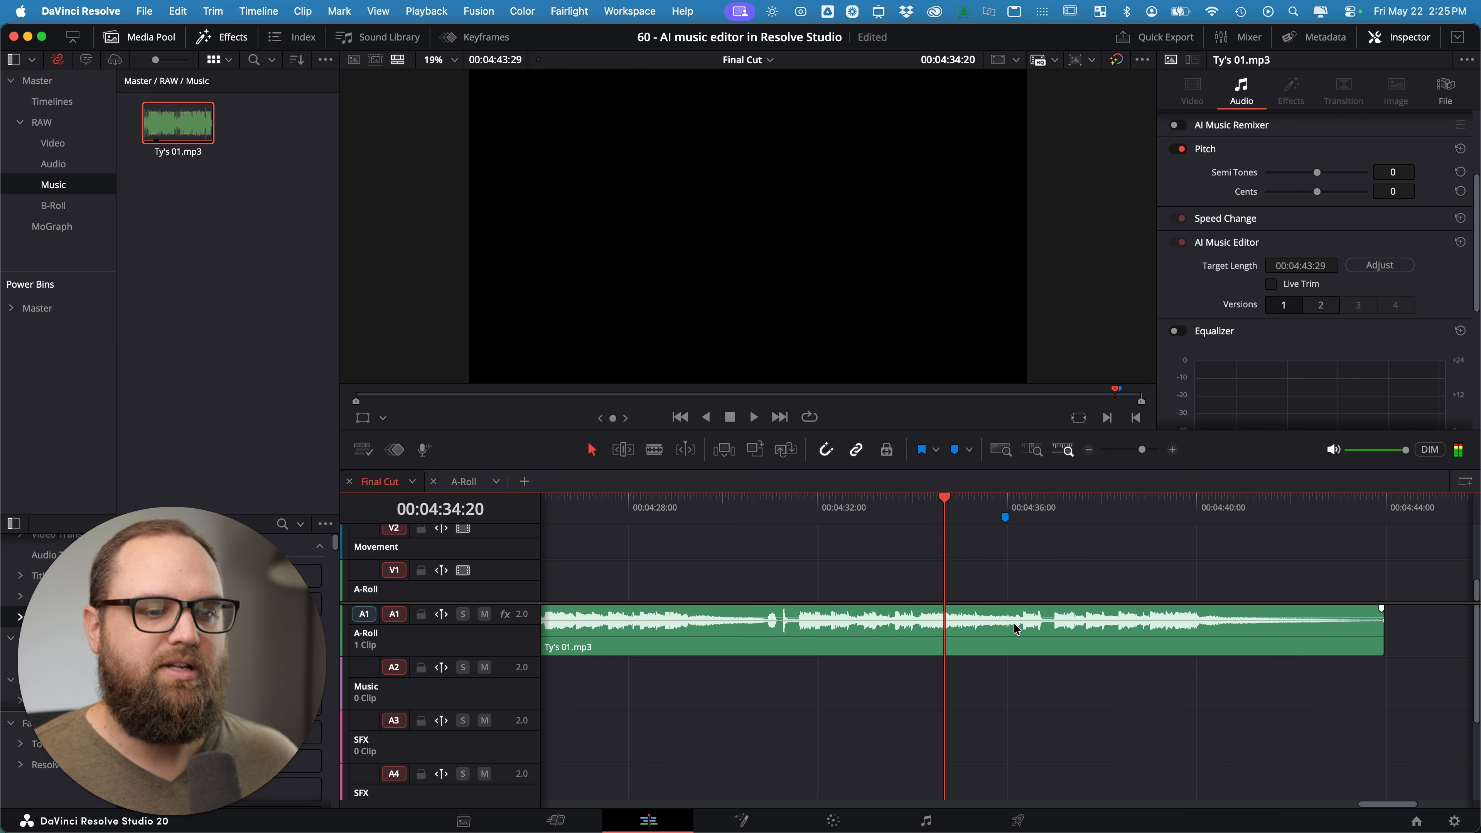
key(super+b)
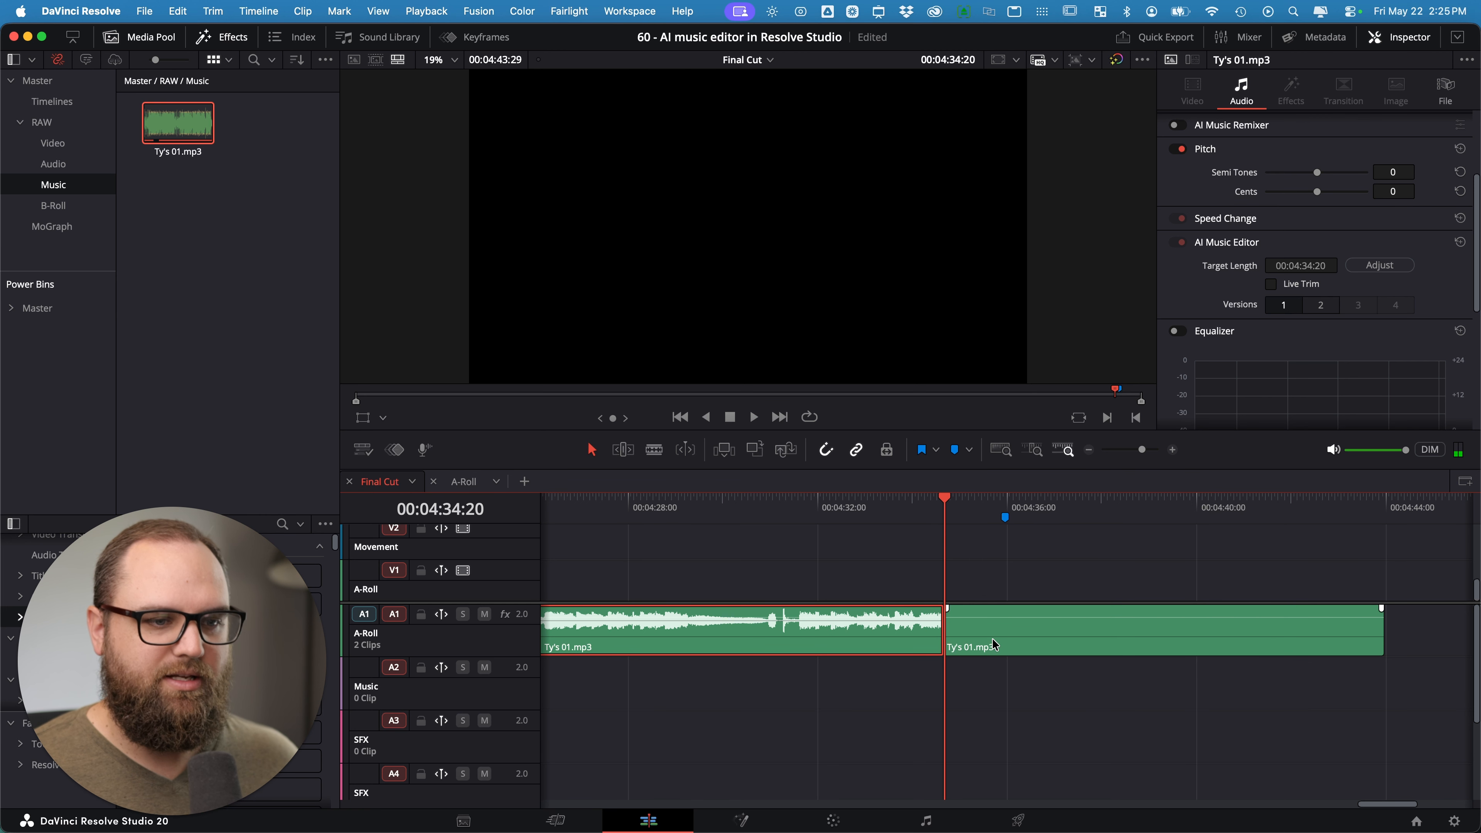
Step: Split the music again at about 00:04:40:00, where the tail begins, and ripple delete the section between the cuts
click(1192, 515)
drag(1192, 515, 1197, 516)
key(super+b)
click(1153, 647)
key(BackSpace)
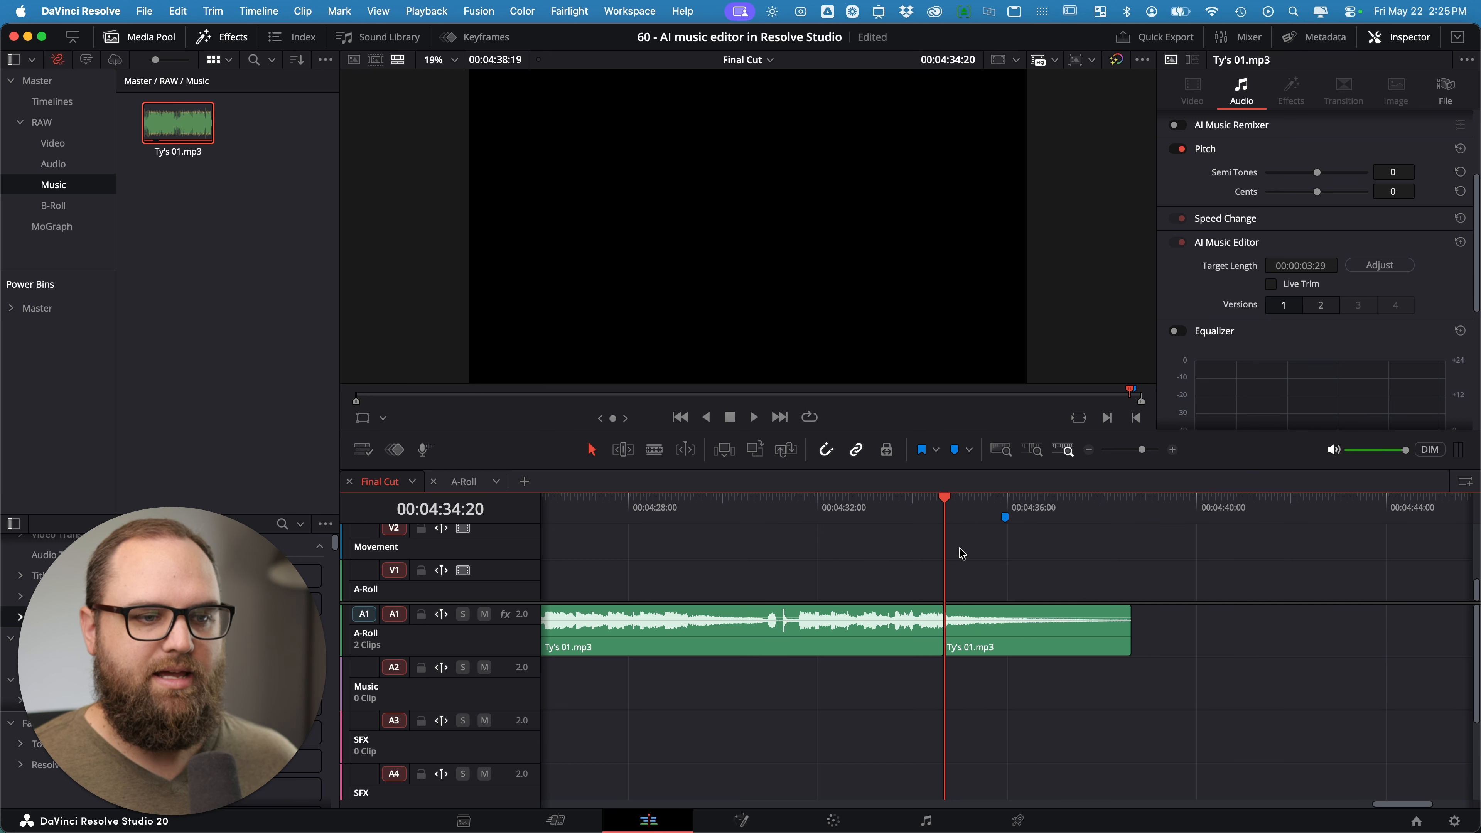
Step: Play across the new cut at 00:04:34:20 to check how the tail joins the music
drag(914, 509, 865, 510)
key(space)
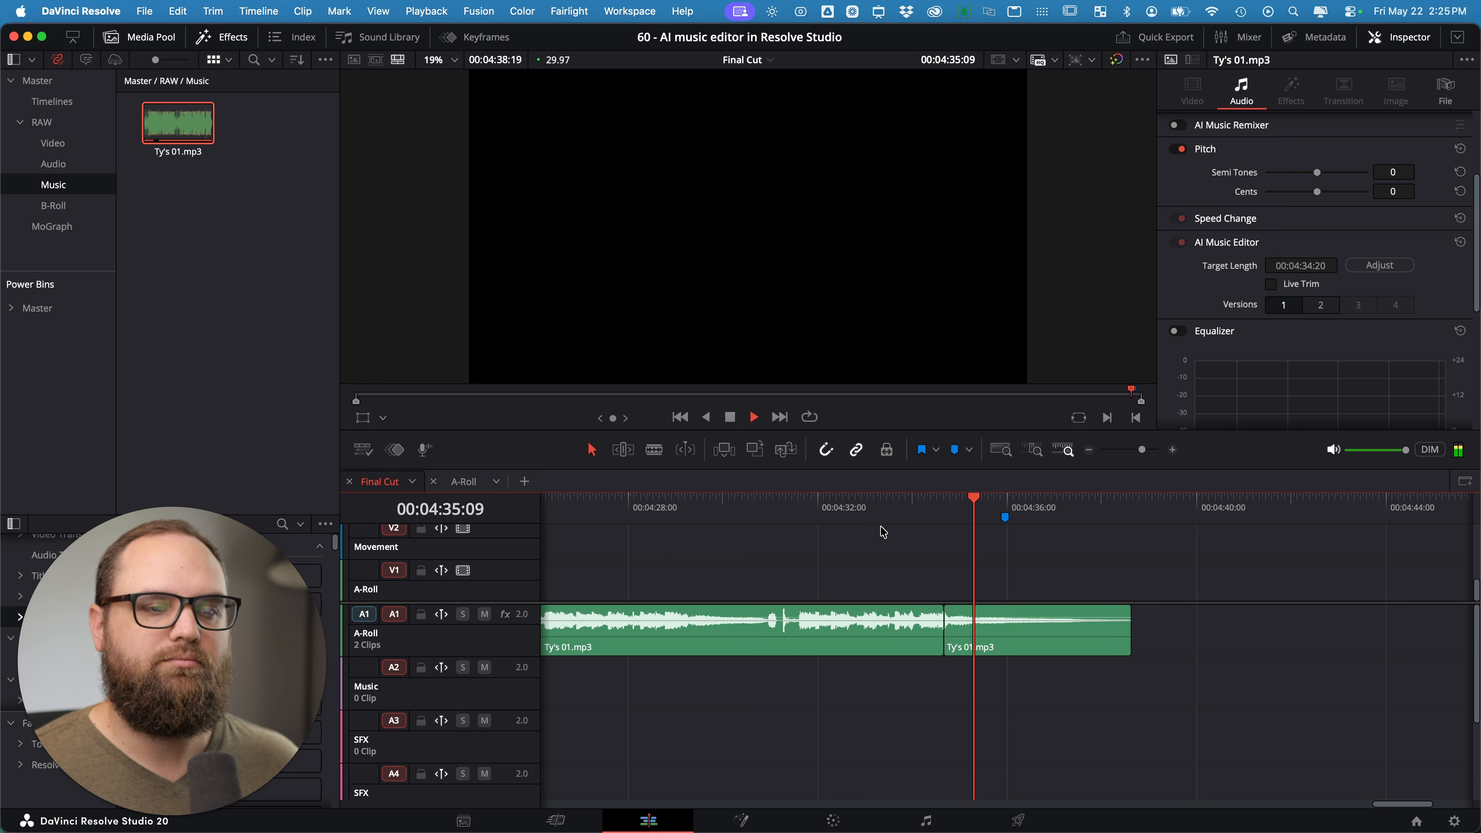
key(space)
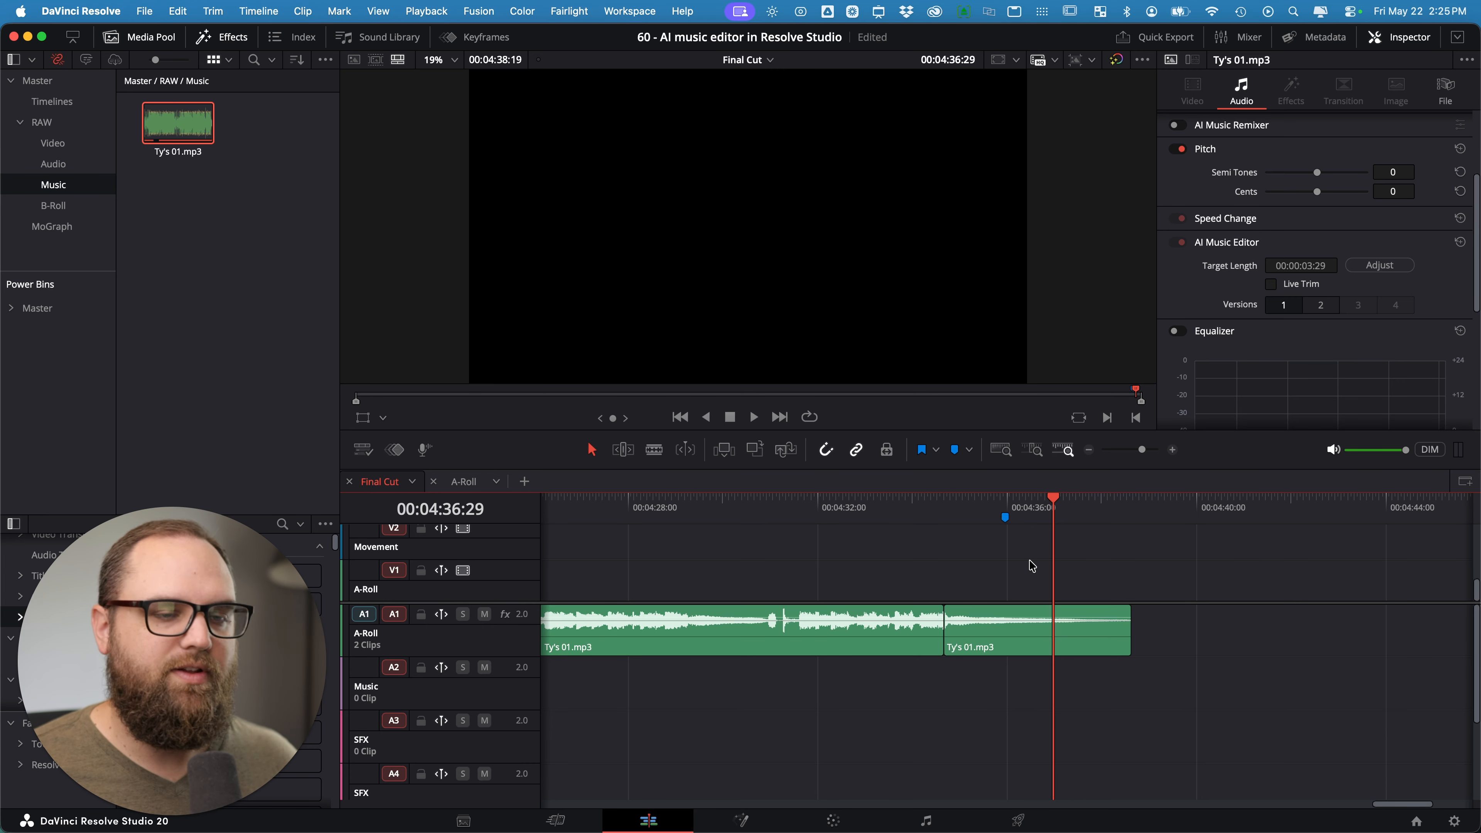
Step: Try trimming the tail clip to the marker with a fade-out over its length, and play the result
click(1129, 634)
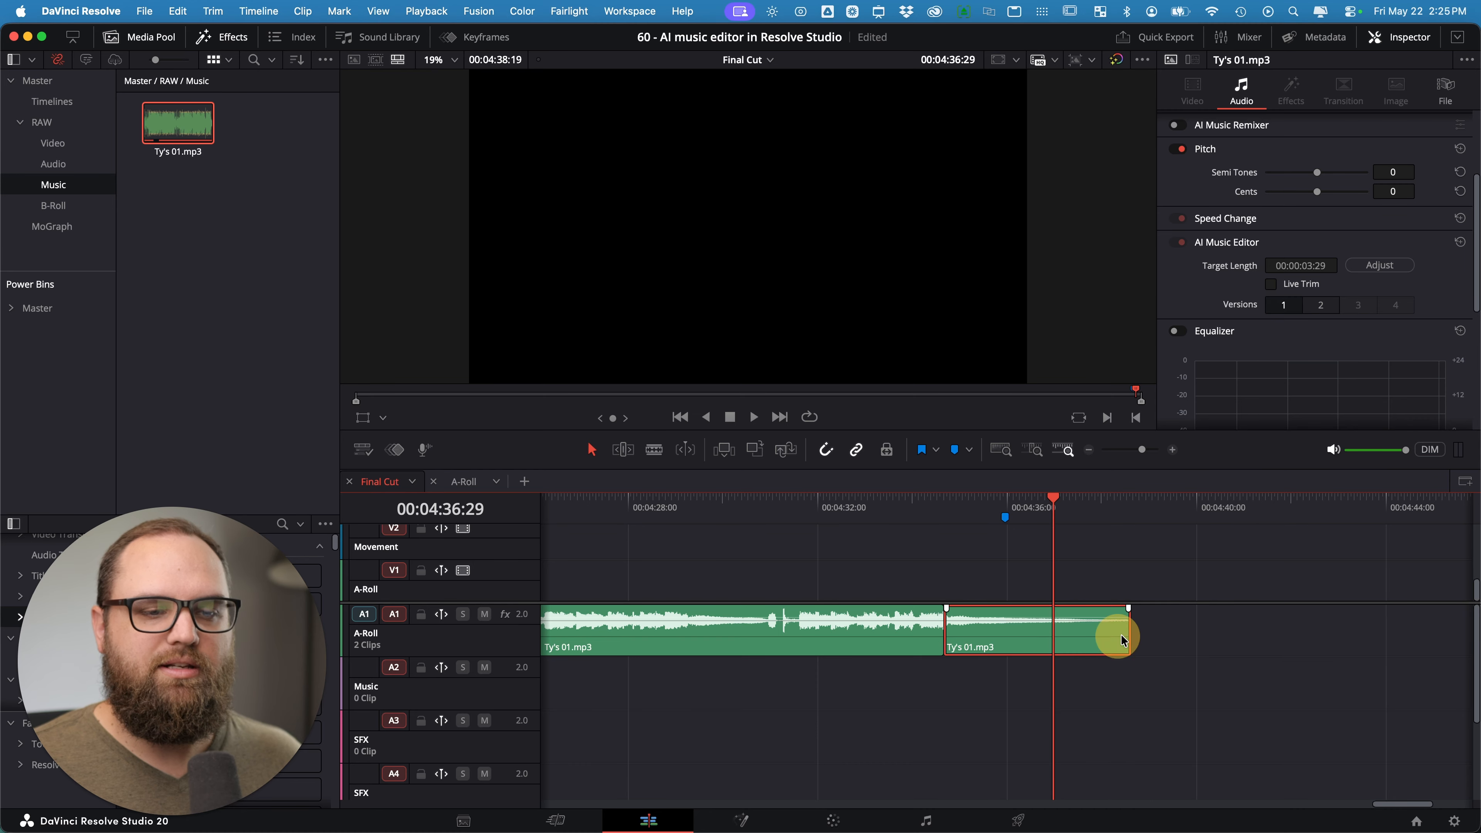
drag(1125, 621, 947, 616)
click(909, 506)
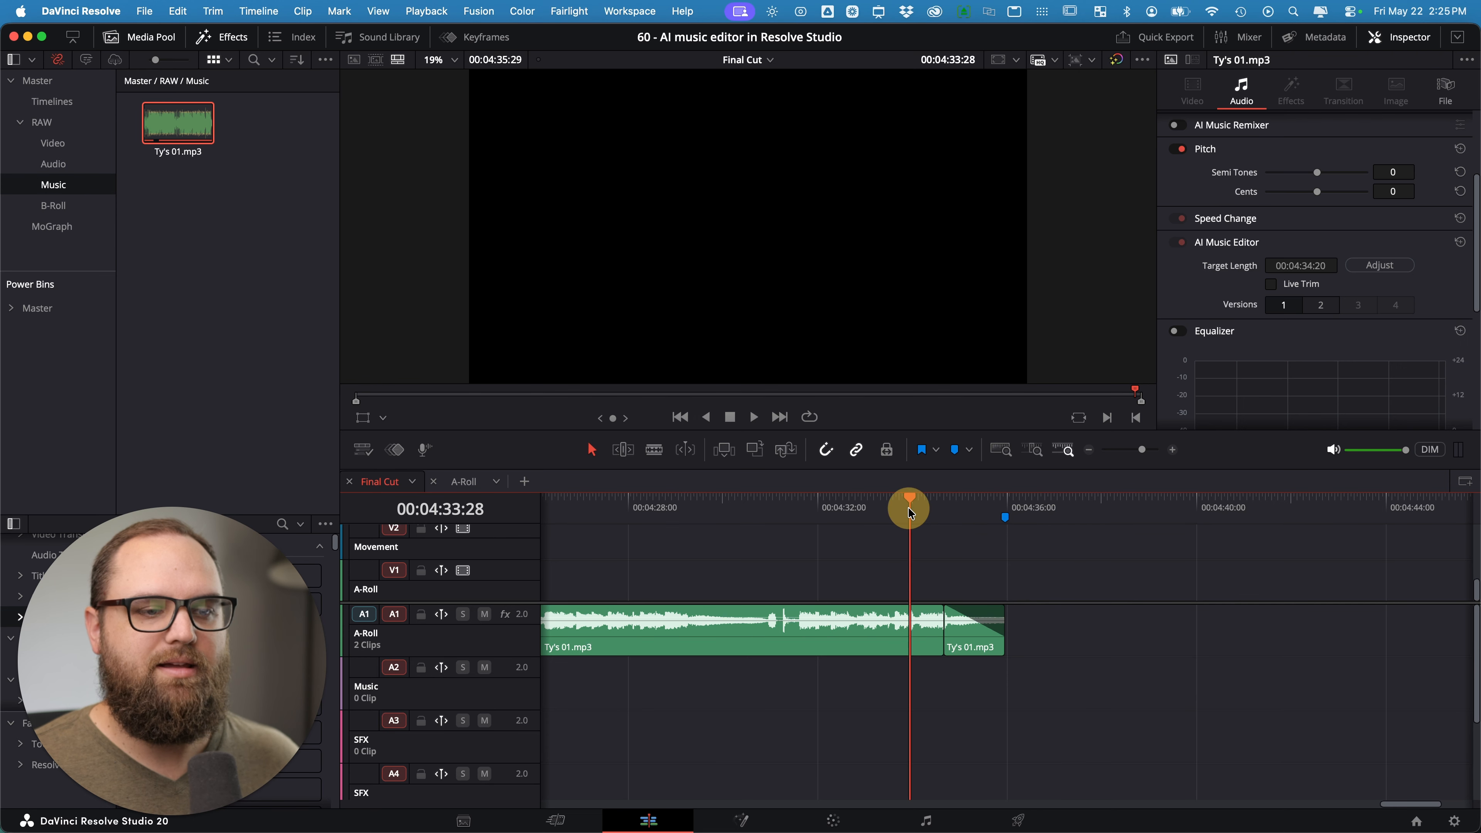
key(space)
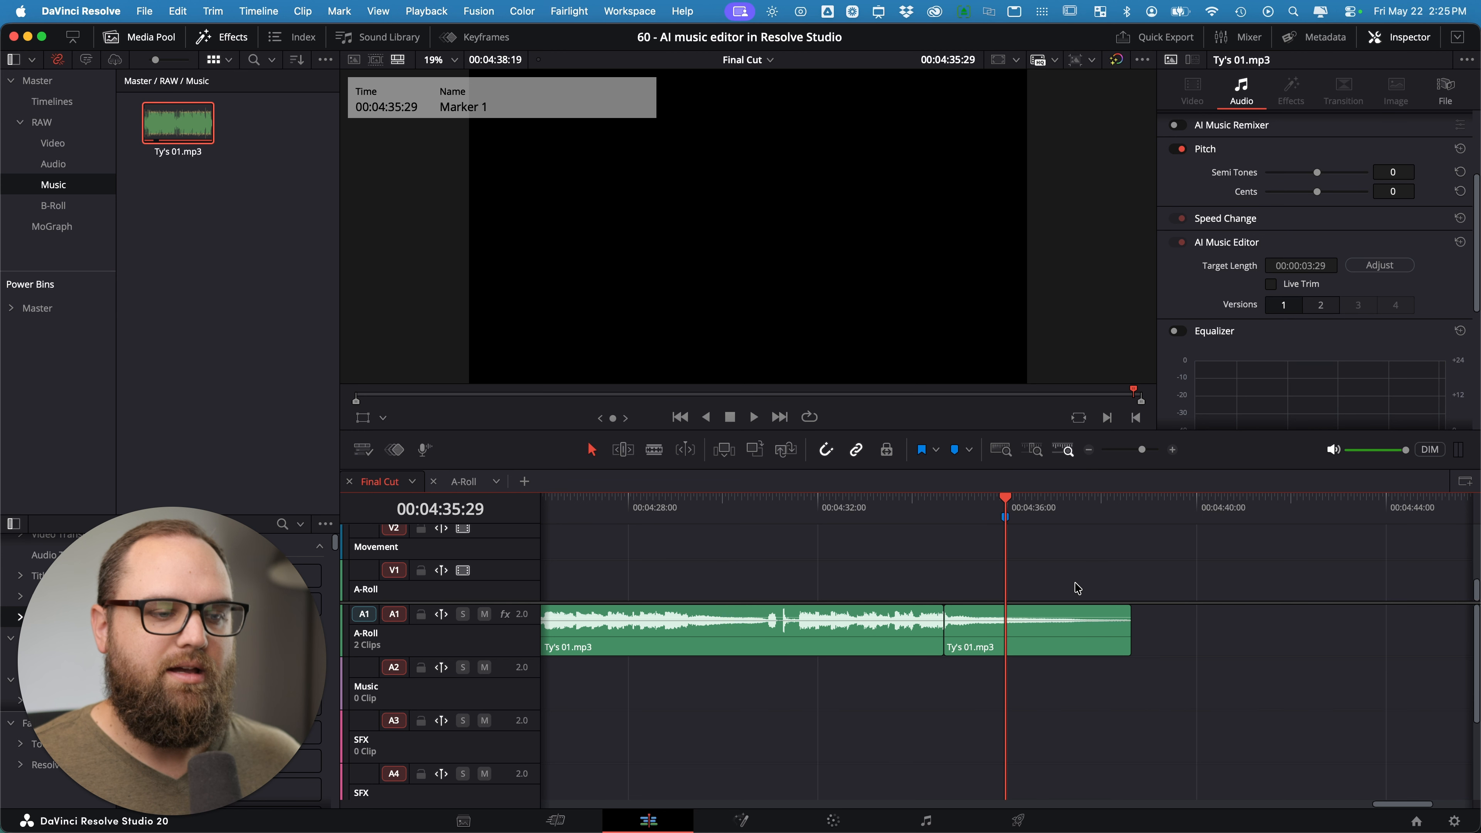
Step: Inspect the generated edit points across the whole track, at about 00:00:16:04 and 00:01:17:27
key(shift+z)
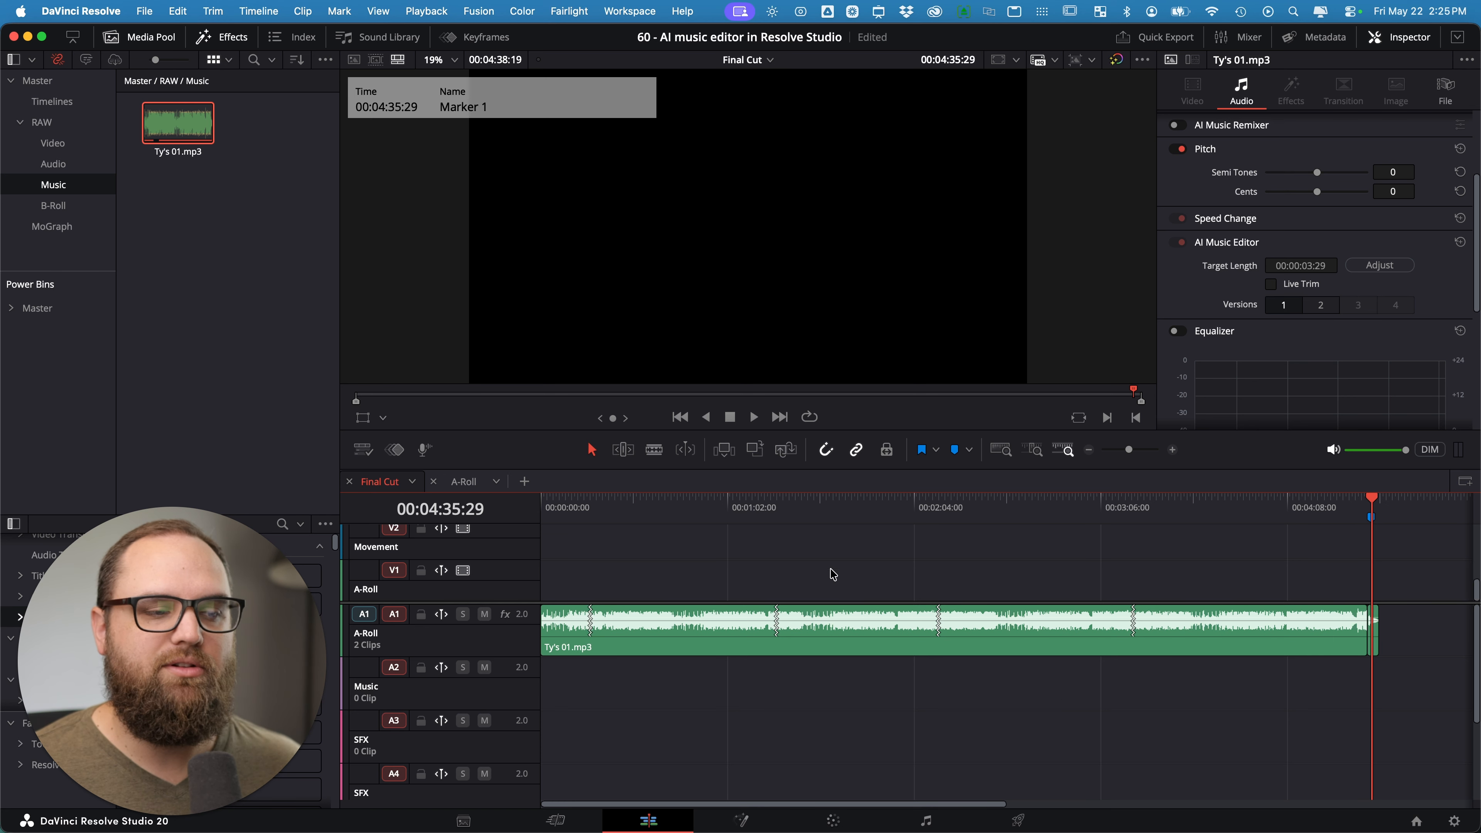
click(589, 513)
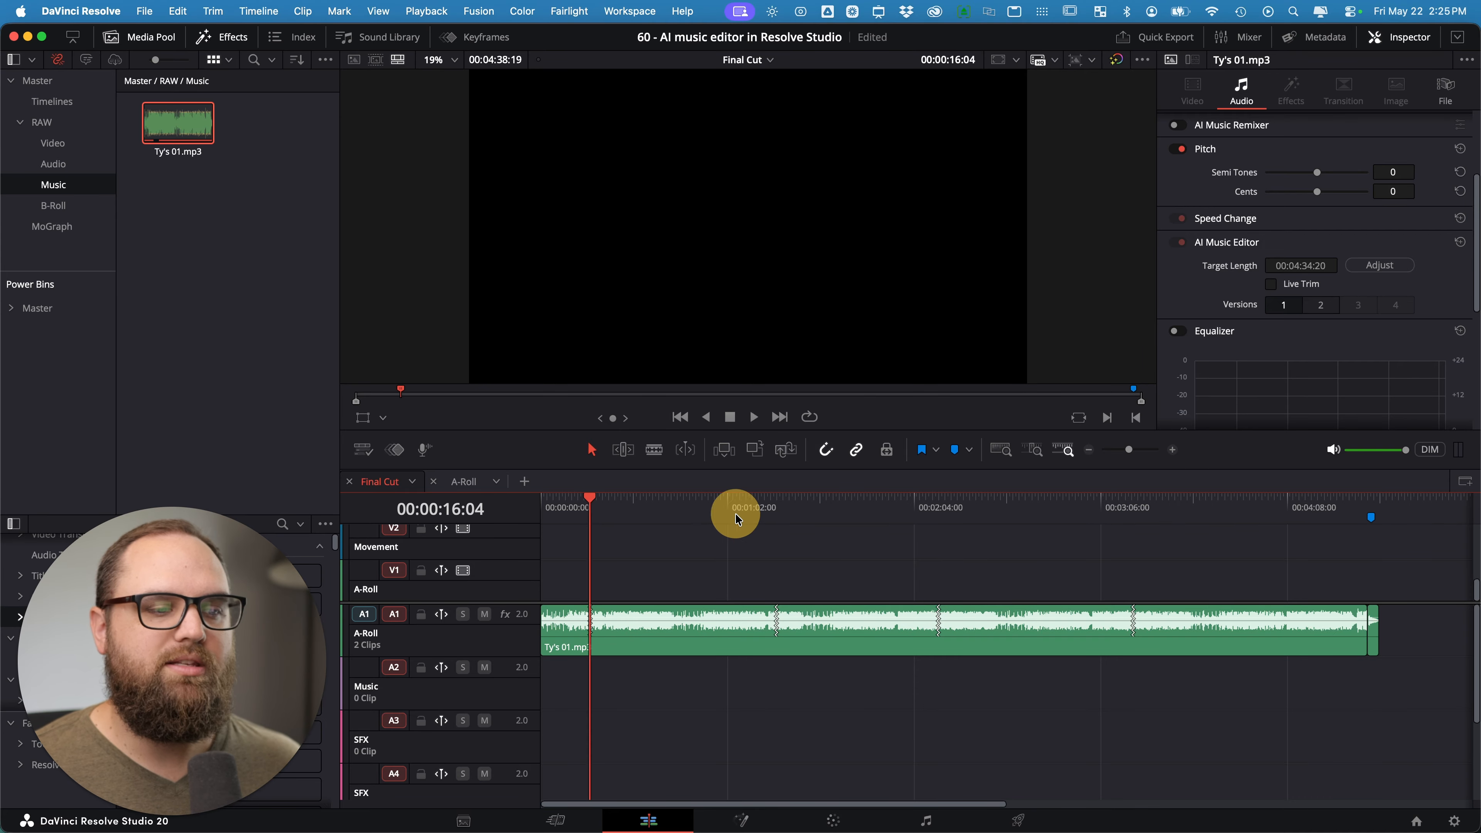
click(773, 514)
drag(775, 516, 776, 517)
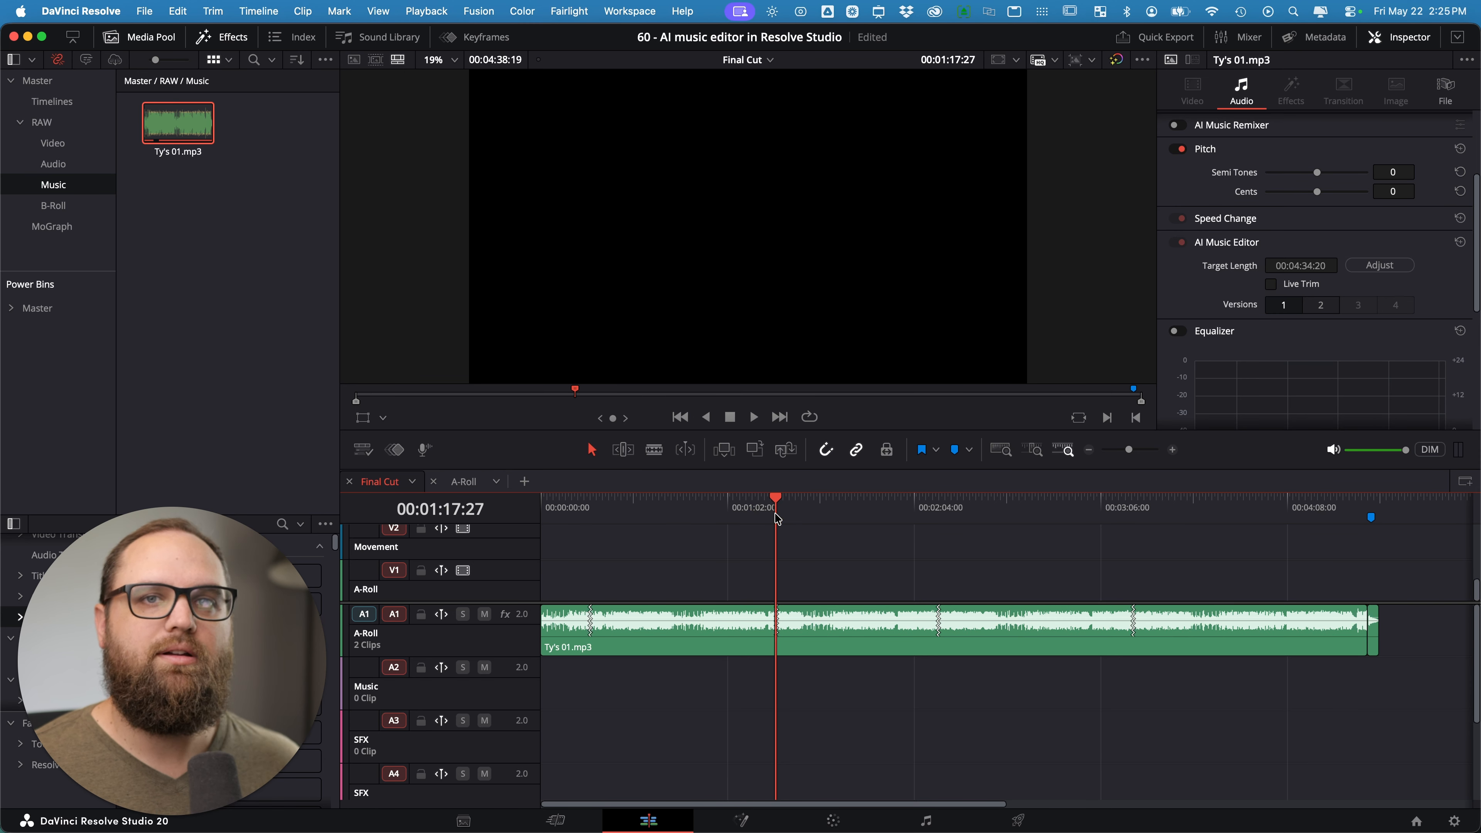